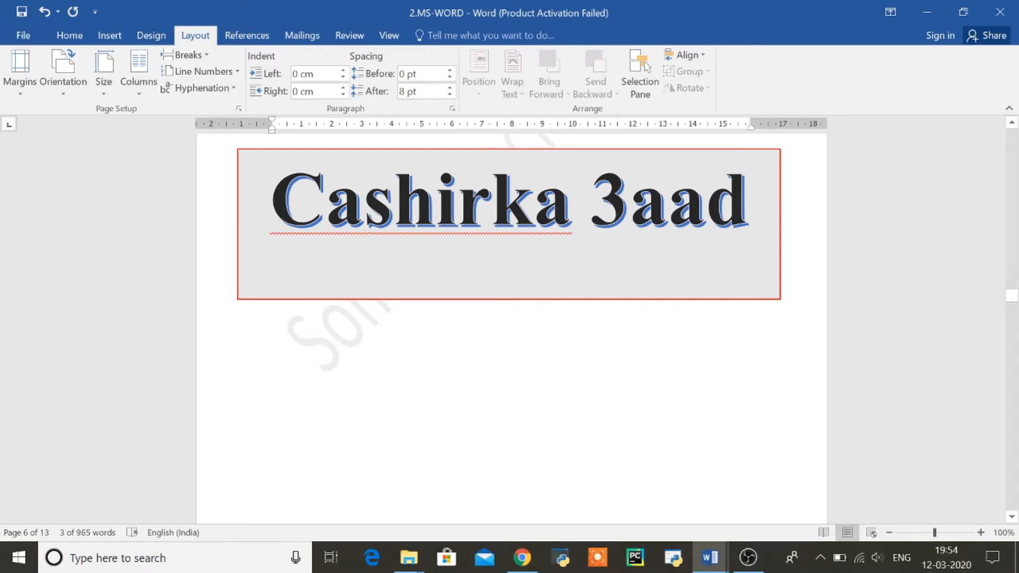
Examine the page 8 instructions on adding a page border, creating a newspaper layout, and inserting headers and footers
left_click(1011, 517)
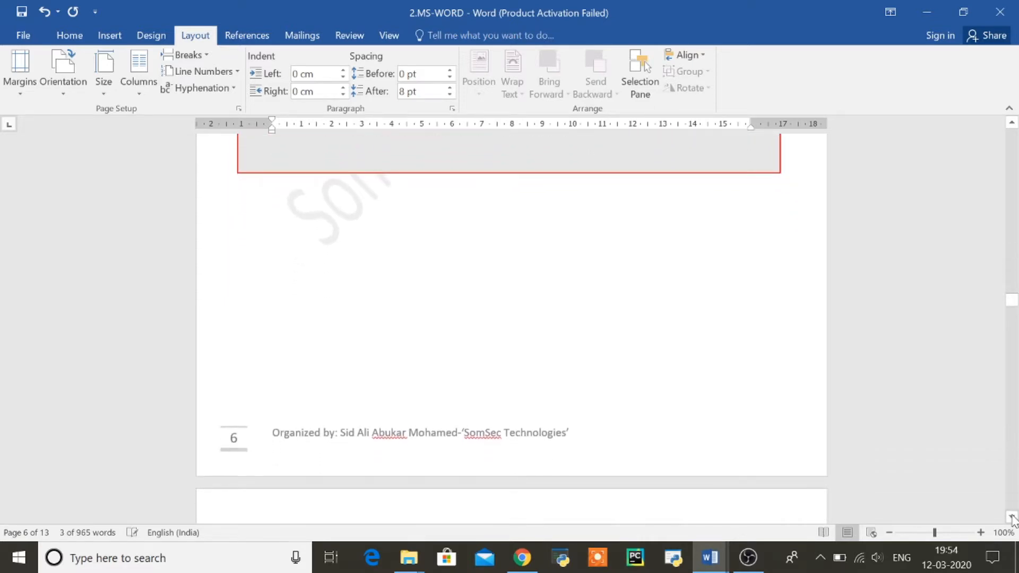
left_click(1012, 516)
left_click(1011, 517)
left_click(1012, 518)
left_click(1012, 517)
left_click(1012, 518)
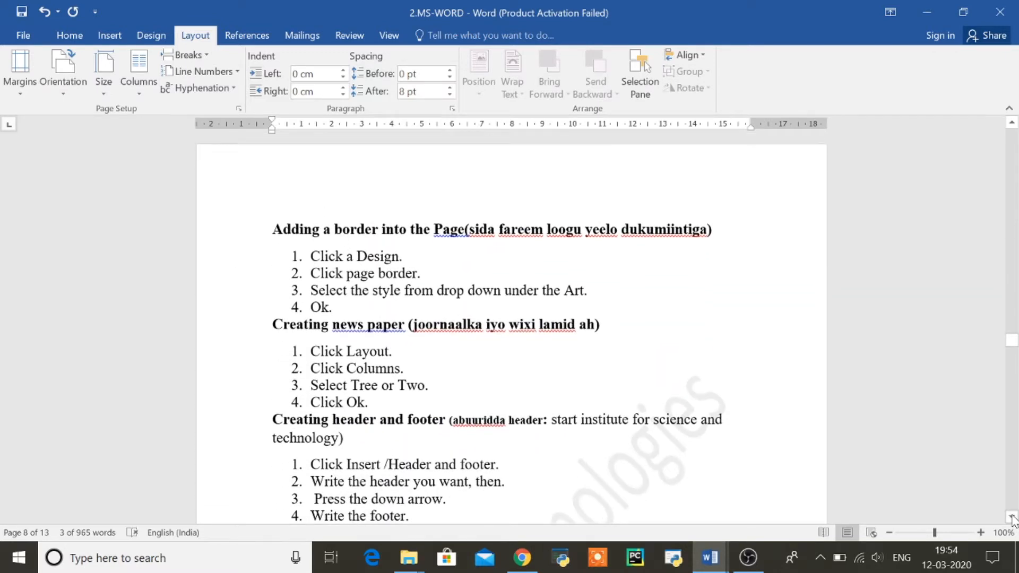
left_click(1012, 517)
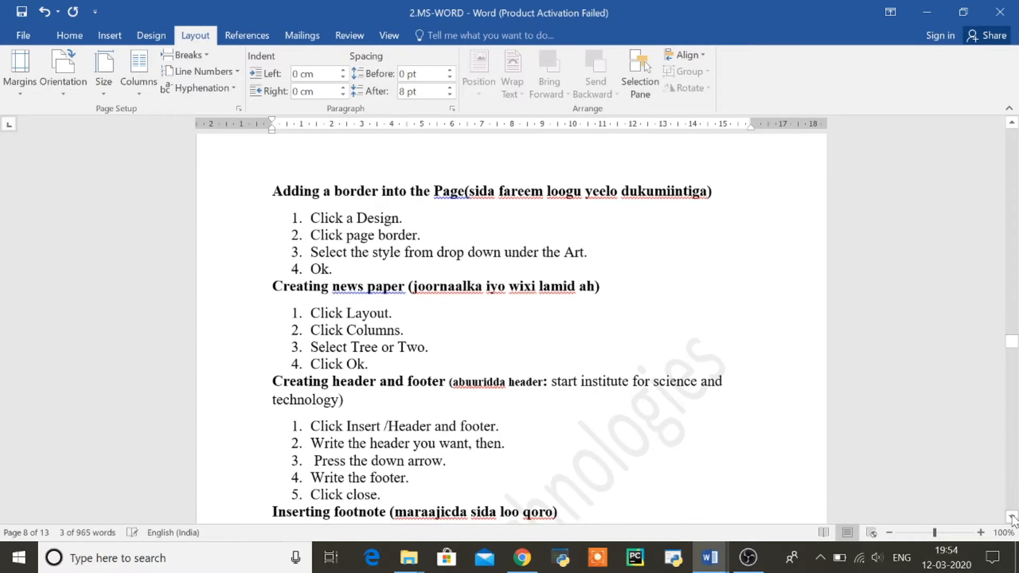
left_click(1012, 517)
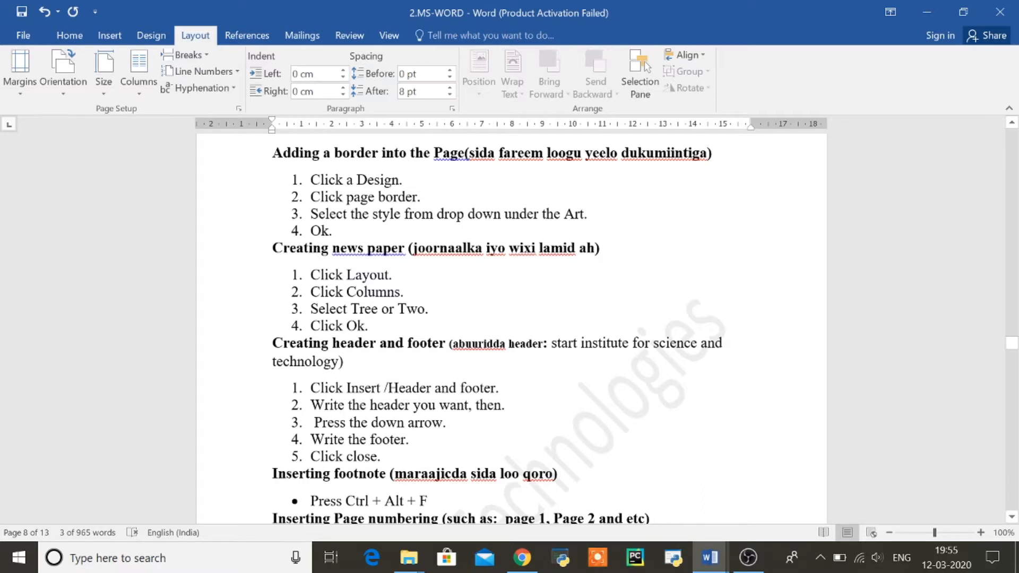
Switch to the blank "xog muhiim ah" document and apply a red apple art page border to the whole document
mouse_move(710, 557)
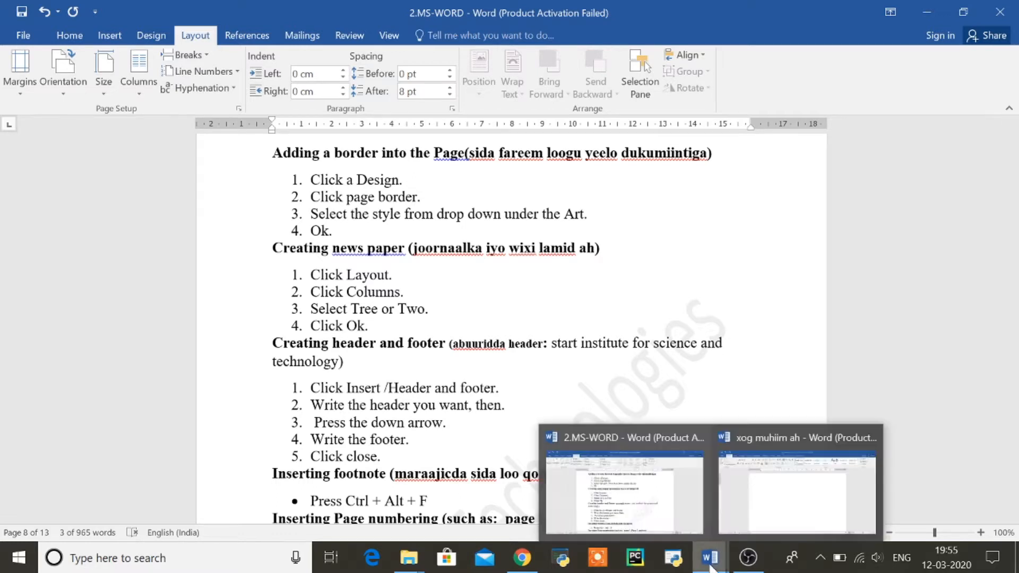
left_click(781, 512)
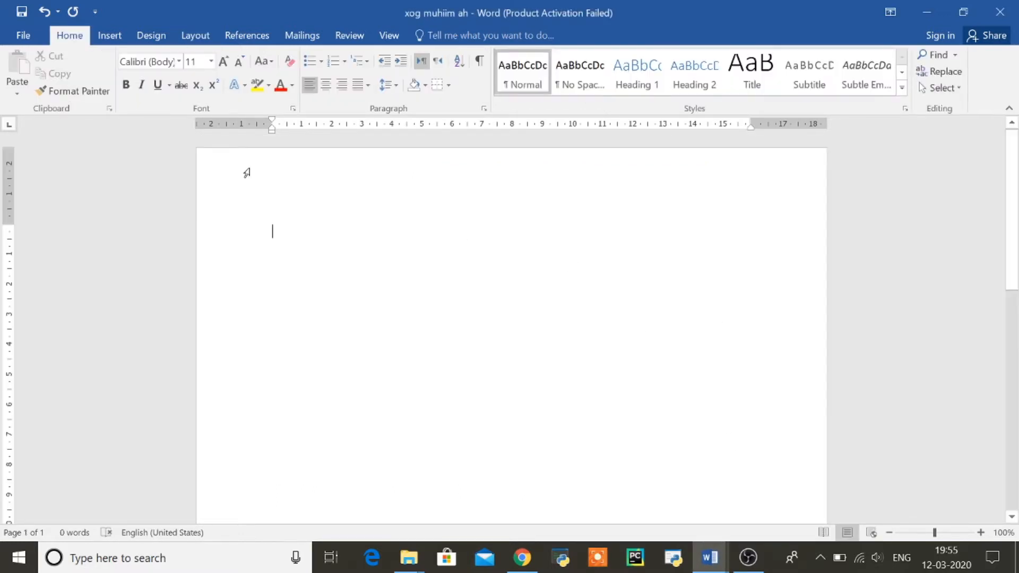
left_click(163, 45)
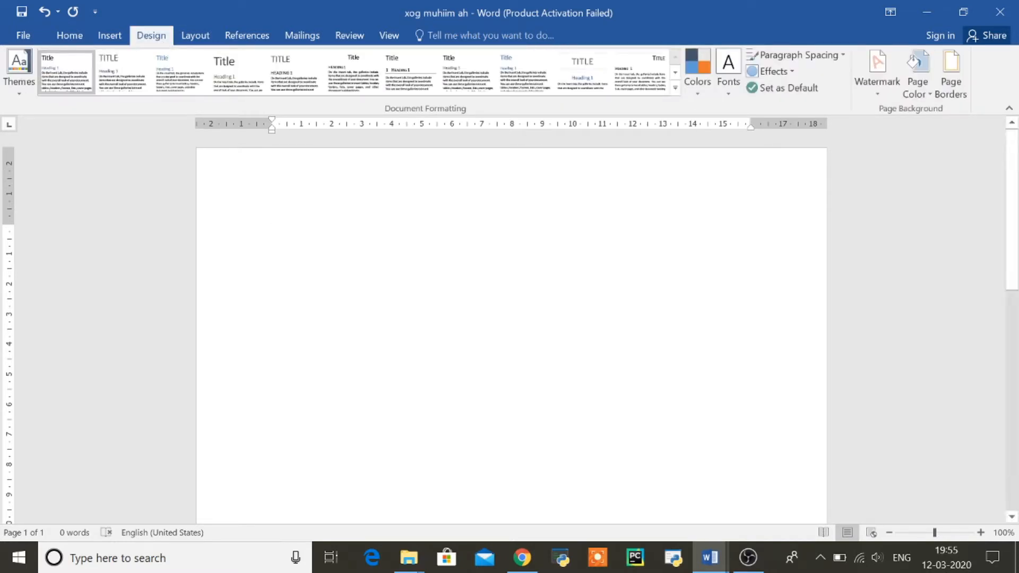
left_click(950, 99)
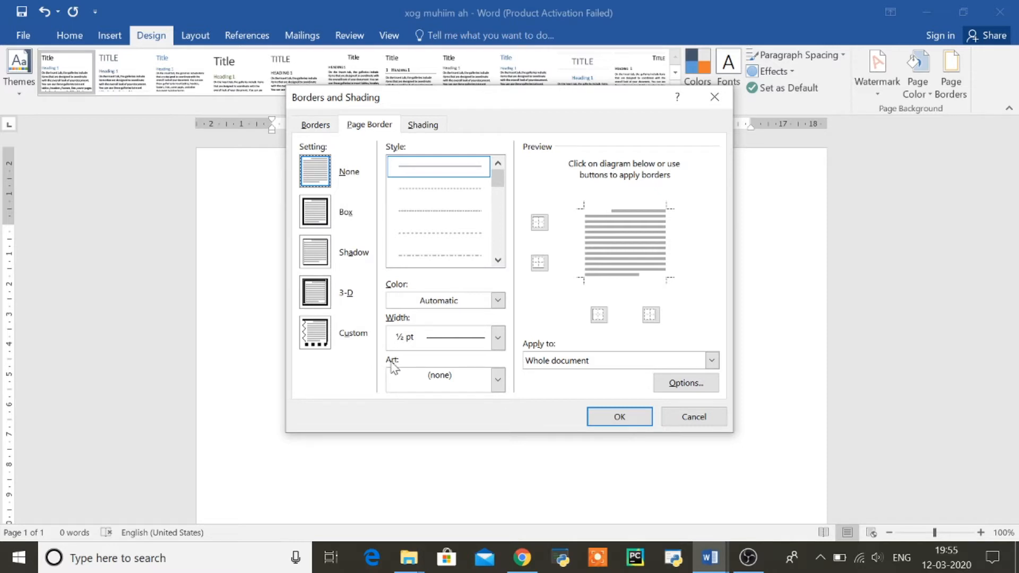
left_click(499, 381)
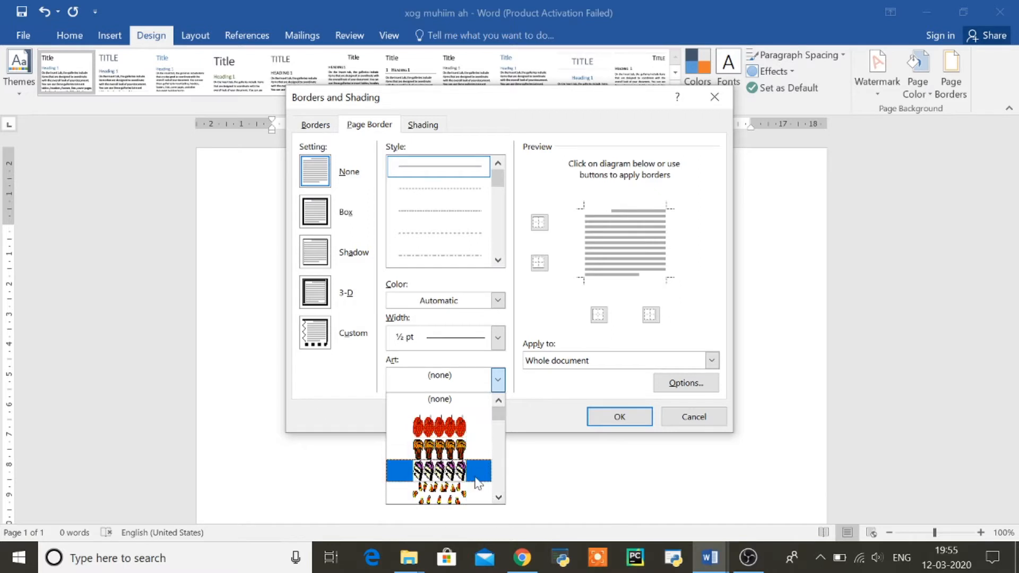
left_click(445, 427)
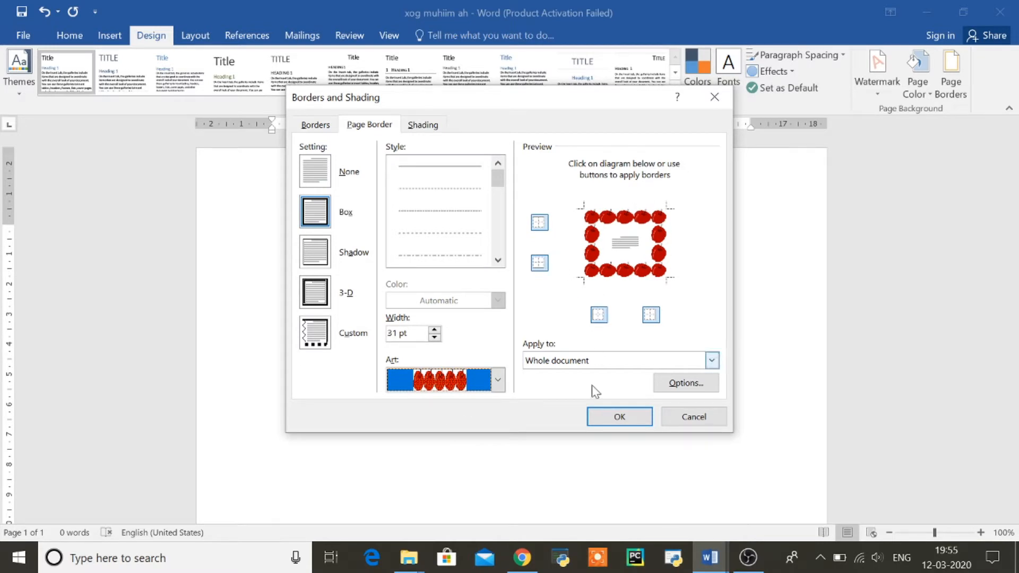
left_click(617, 417)
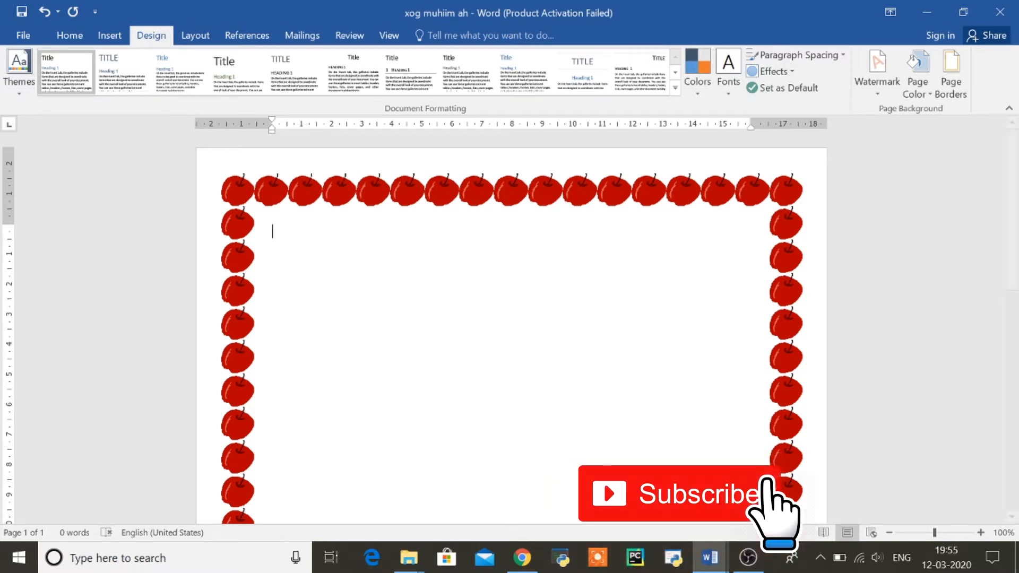
Change the page border art to the red poinsettia flowers with green leaves for the whole document
left_click(960, 95)
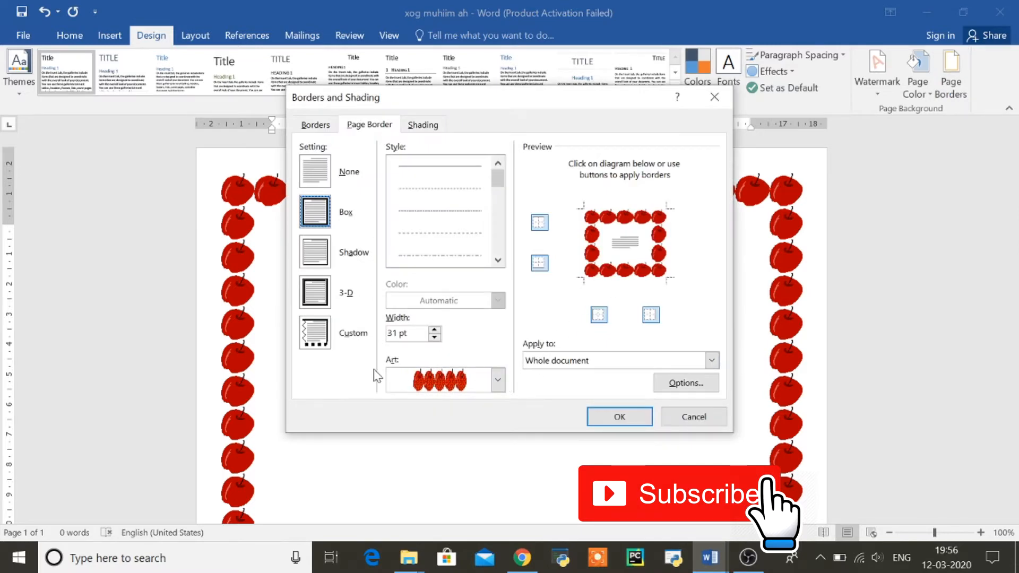
left_click(498, 387)
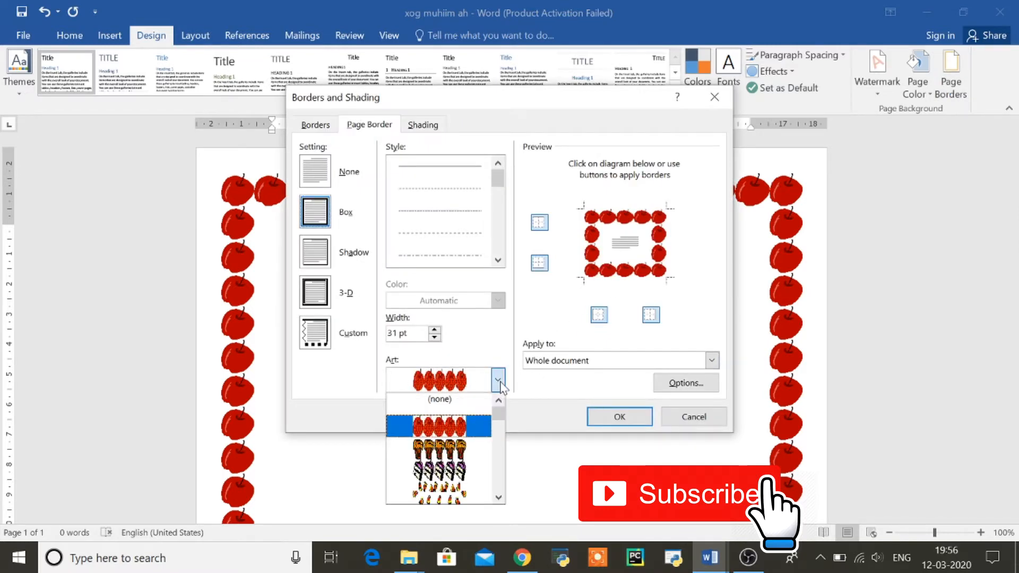
left_click(499, 497)
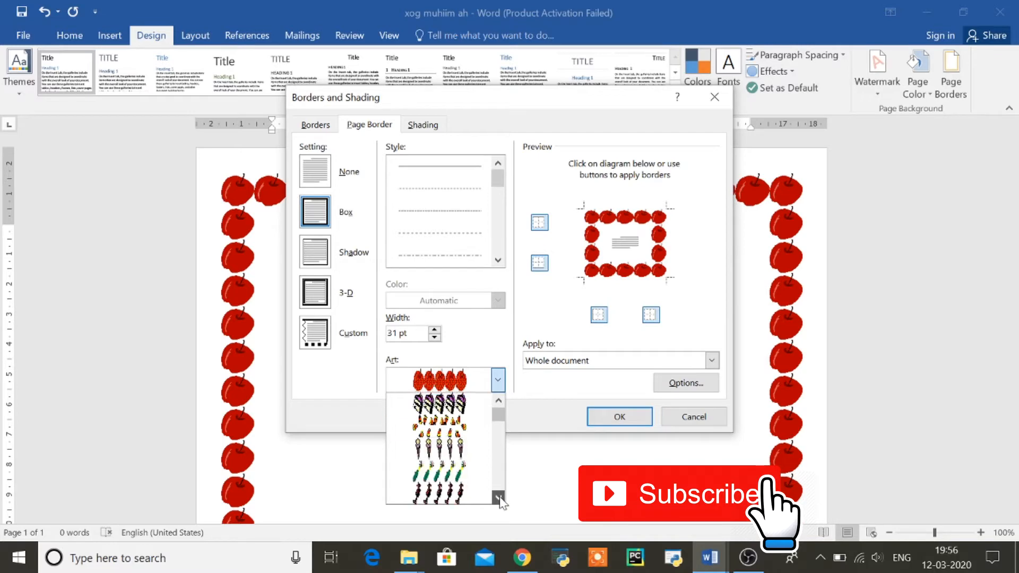
left_click(498, 497)
left_click(499, 497)
left_click(498, 497)
left_click(498, 497)
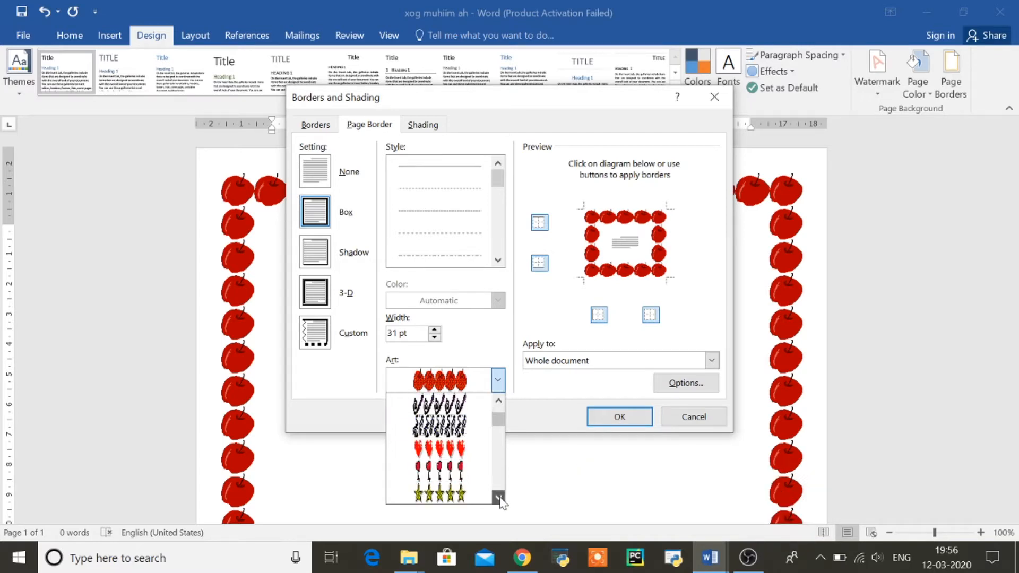
left_click(498, 497)
left_click(499, 497)
left_click(498, 497)
left_click(499, 497)
left_click(498, 497)
left_click(498, 497)
left_click(498, 497)
left_click(498, 497)
left_click(498, 497)
left_click(498, 497)
left_click(499, 497)
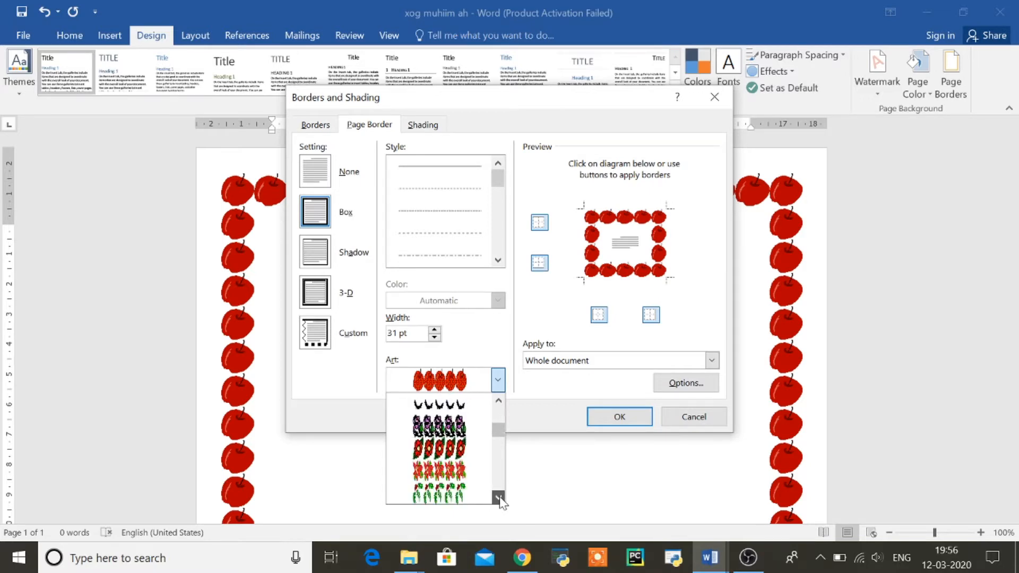
left_click(448, 473)
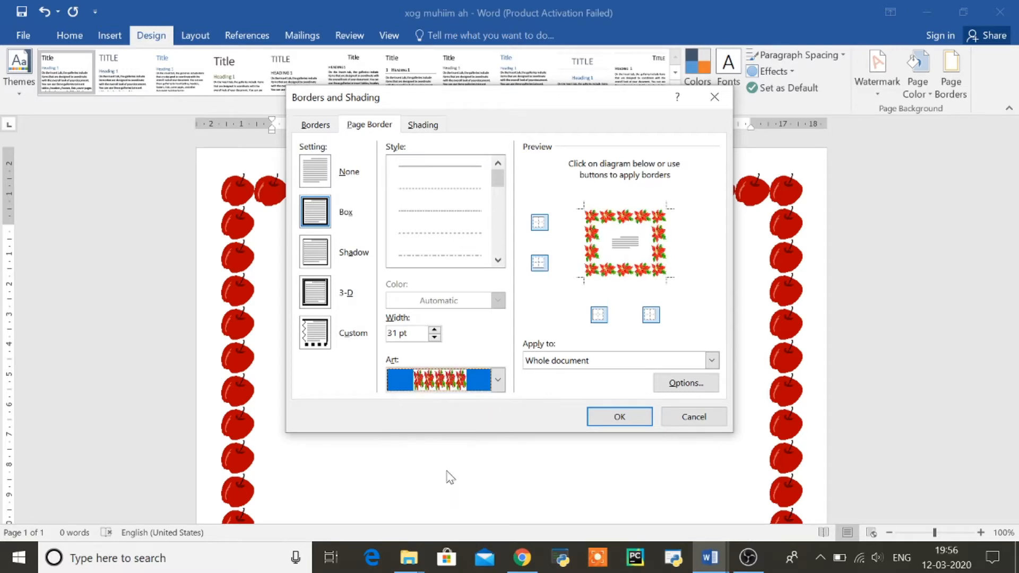
left_click(621, 418)
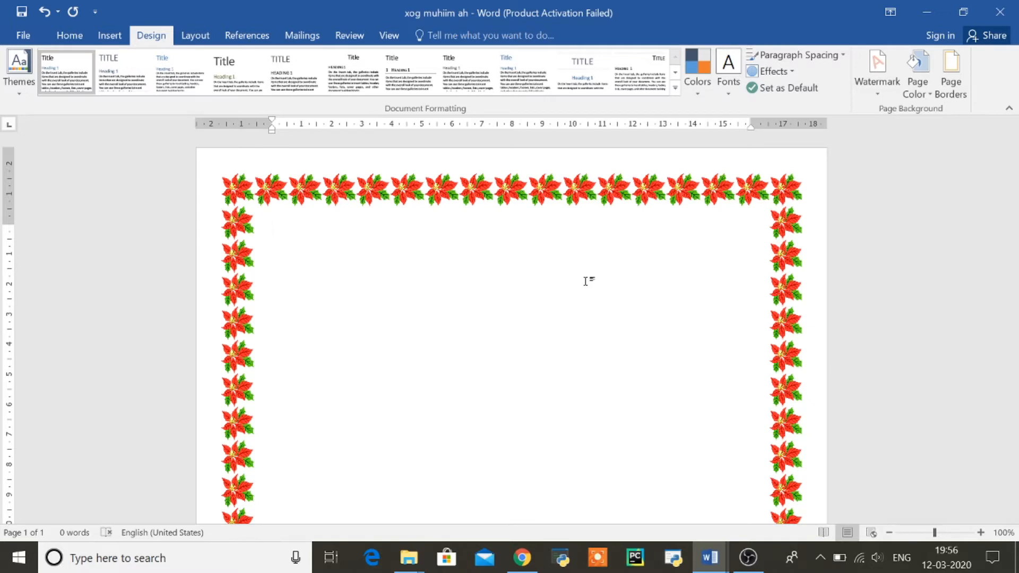
Centre the first line and enter the text "Warqada dhalashada." inside the bordered page
key("ctrl+e")
type("Wargada")
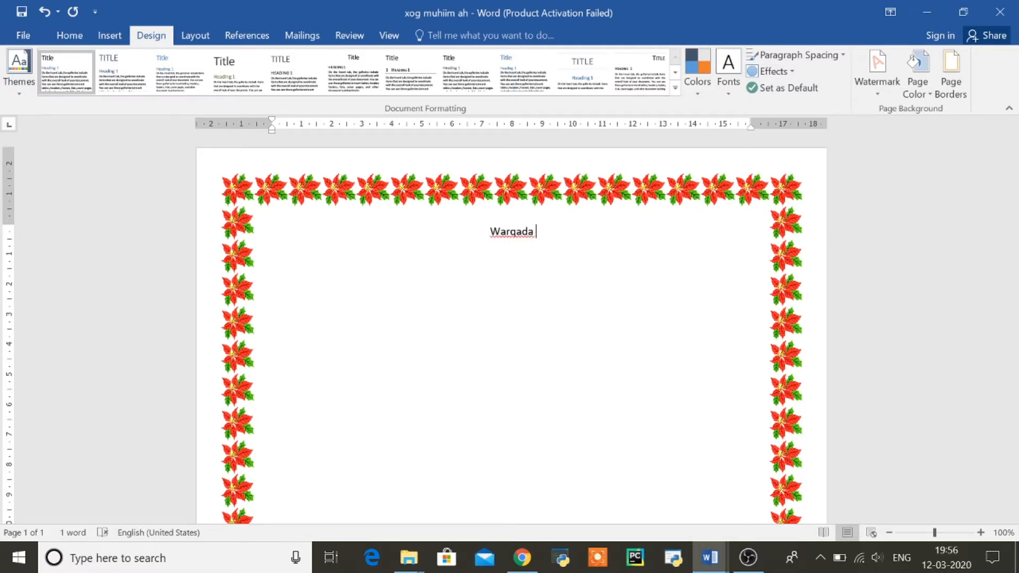
type("dhalashada")
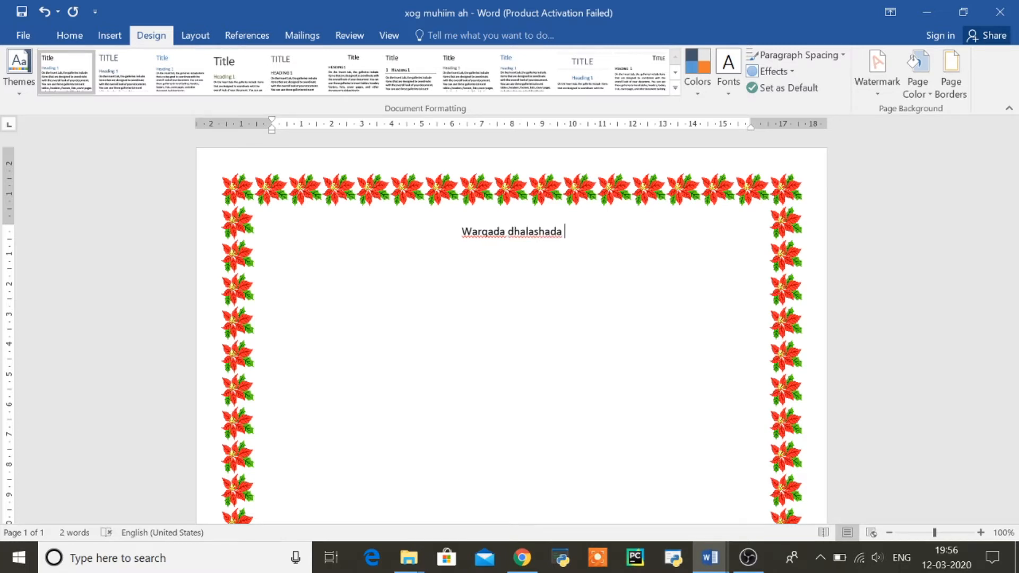
key("BackSpace")
type(".")
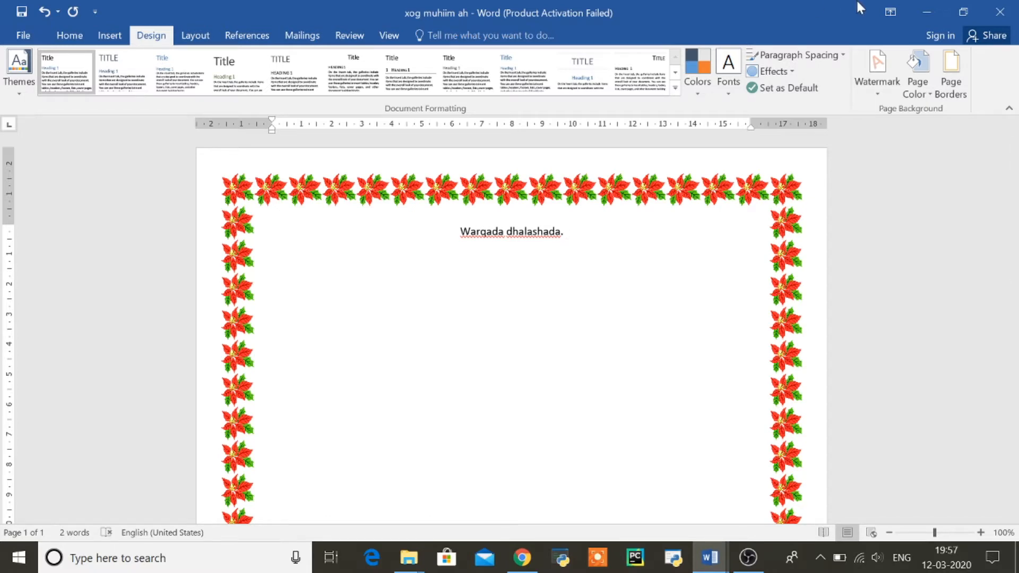
Return to the 2.MS-WORD notes and correct "Tree" to "Three" in item 3 of the "Creating news paper" list
left_click(930, 7)
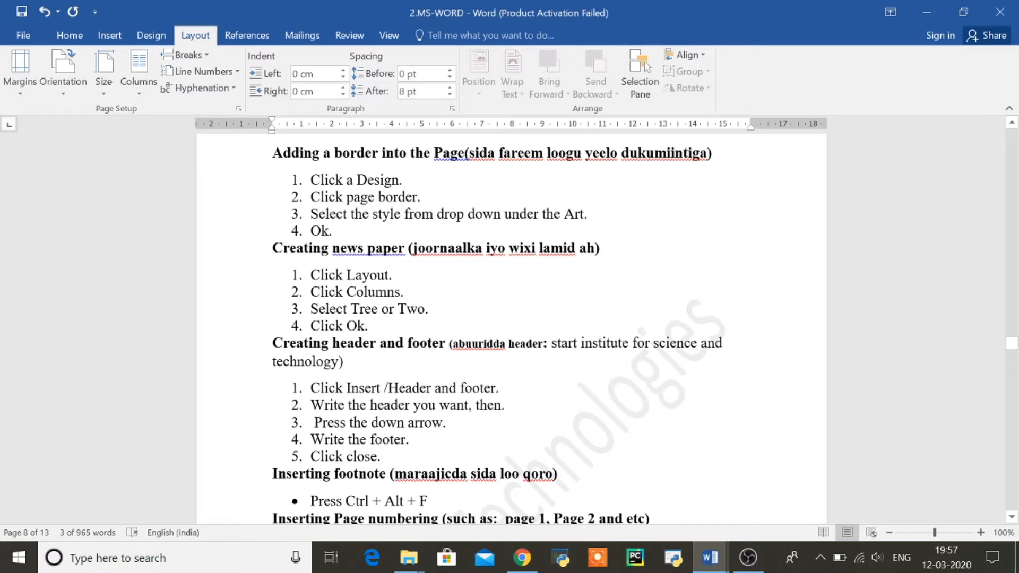
left_click(360, 308)
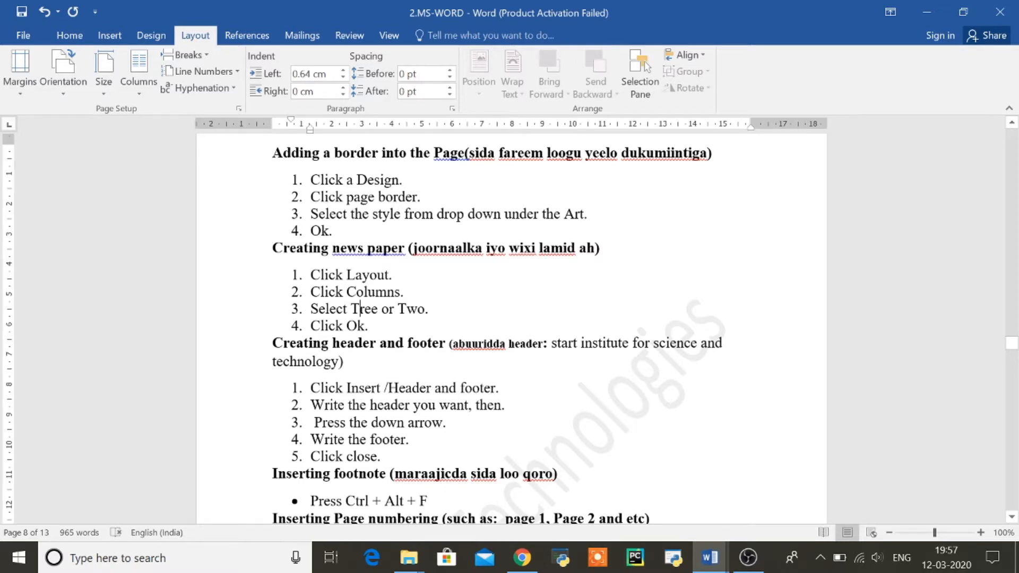
type("h")
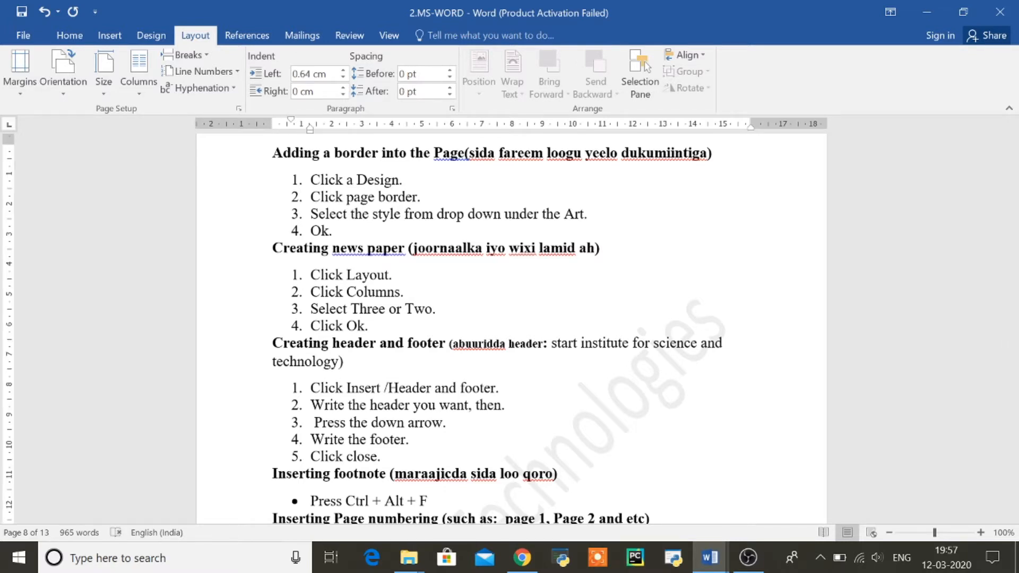
left_click(927, 13)
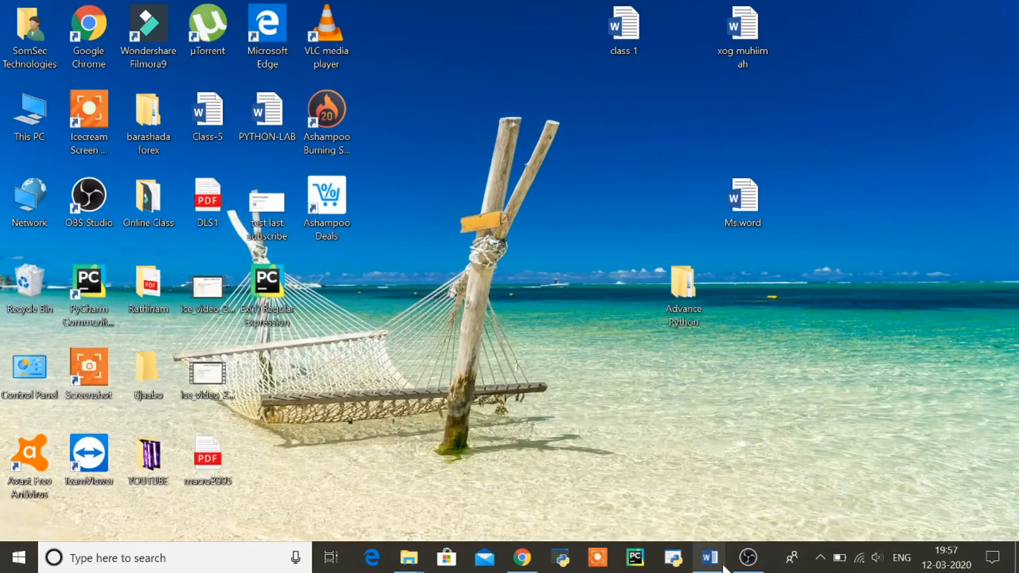
Switch to the "xog muhiim ah" document and delete all of its text
mouse_move(719, 566)
left_click(760, 504)
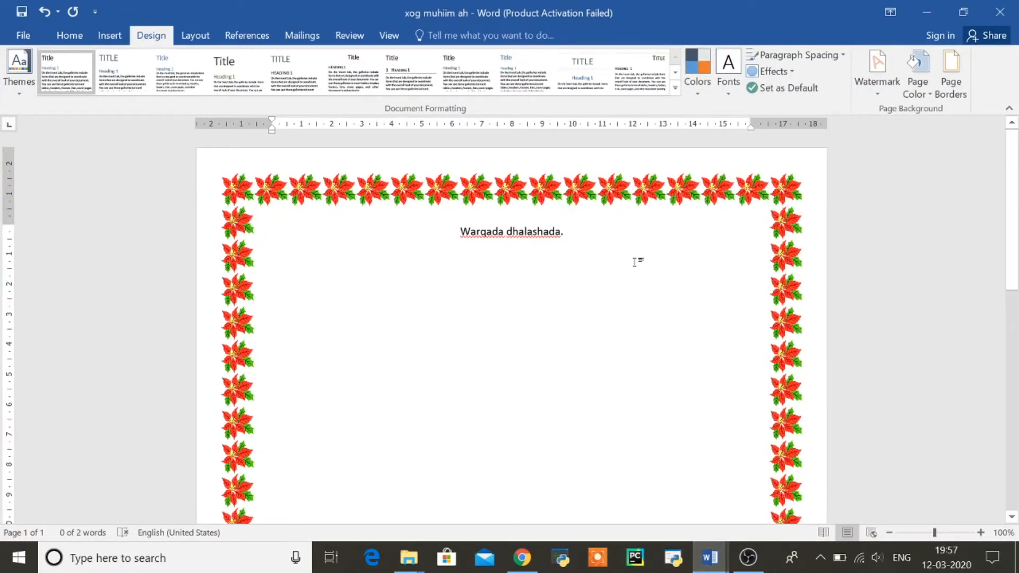
key("ctrl+a")
key("Delete")
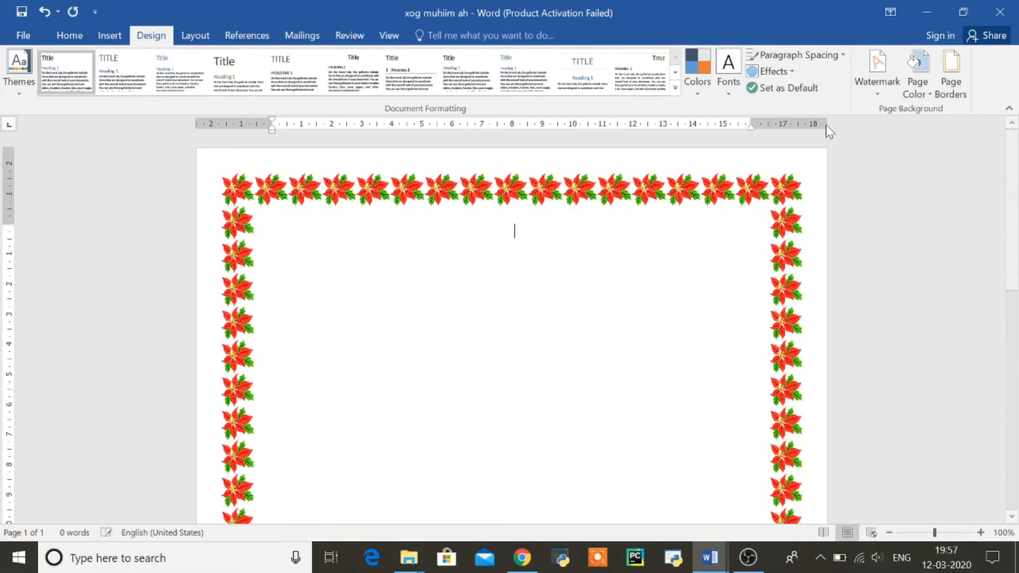
Set the page border's art to (none), using a ½ pt box line around the whole document
left_click(953, 85)
left_click(498, 380)
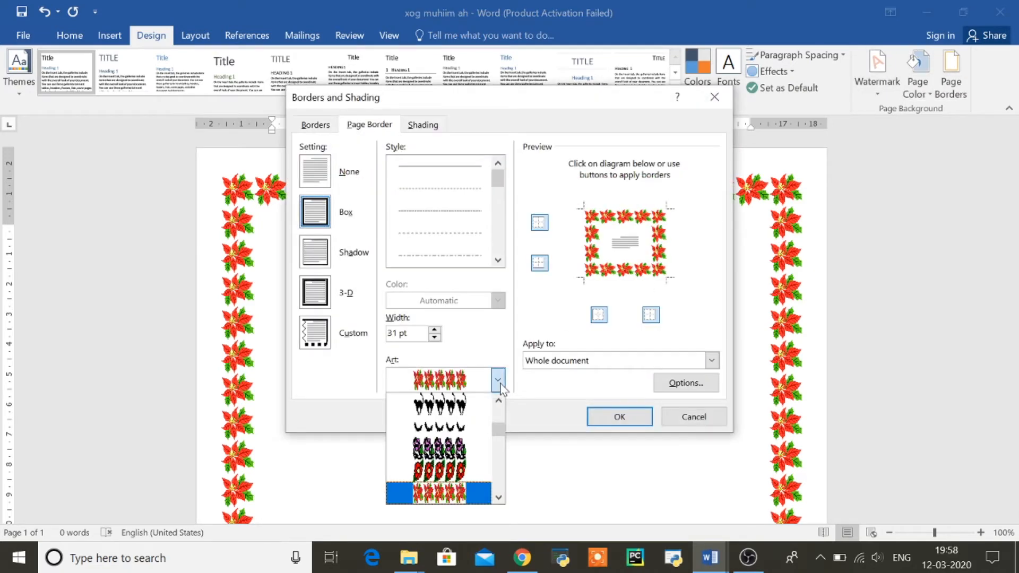
left_click(499, 498)
left_click(499, 498)
left_click(498, 497)
left_click(499, 496)
left_click(500, 484)
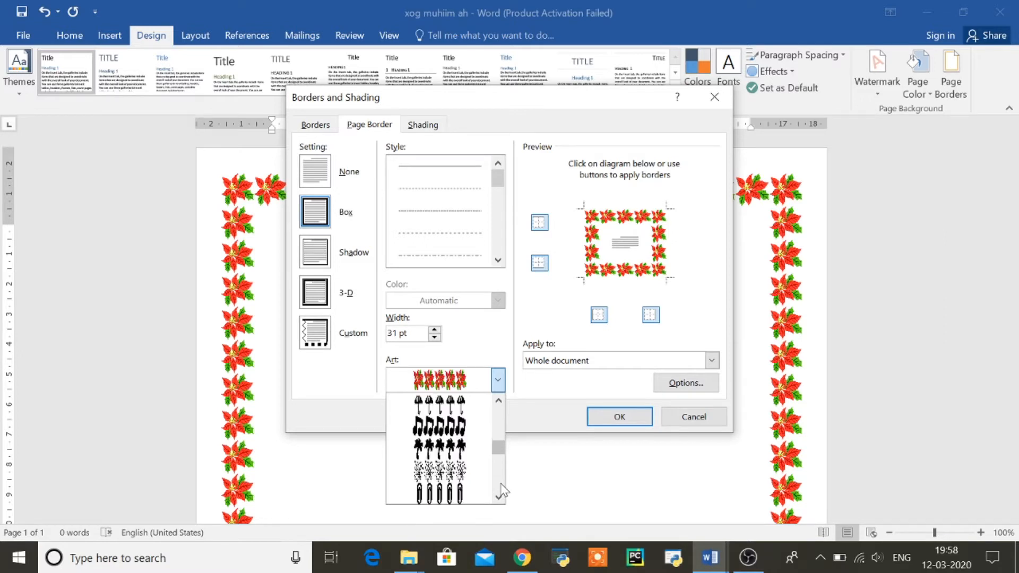
left_click_drag(500, 484, 492, 373)
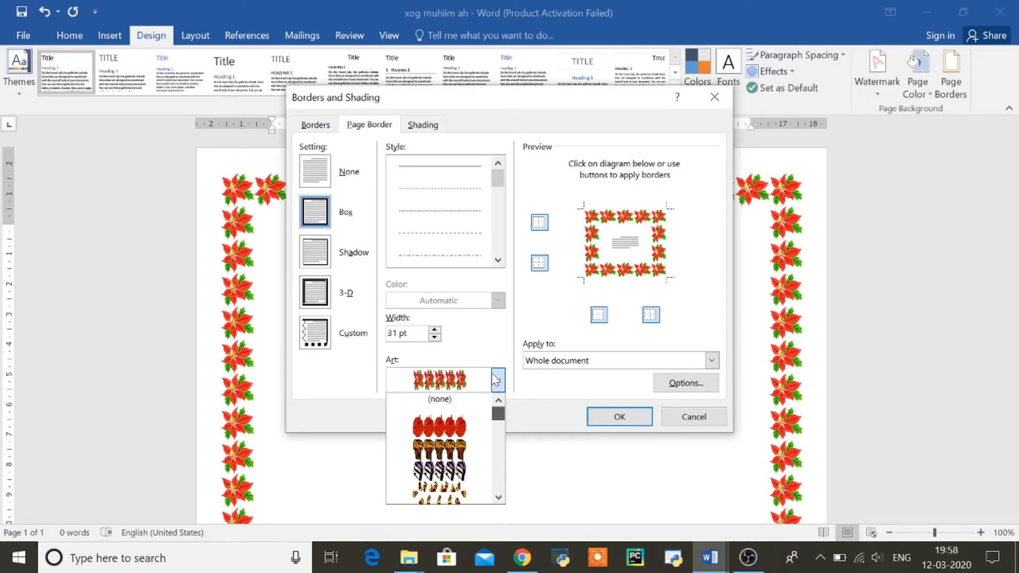
left_click(438, 399)
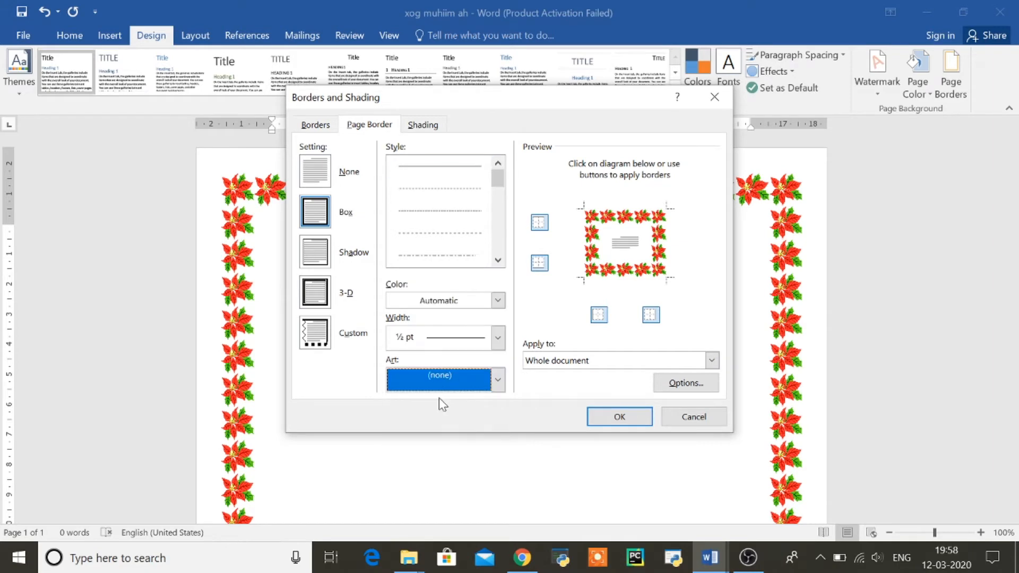
left_click(635, 418)
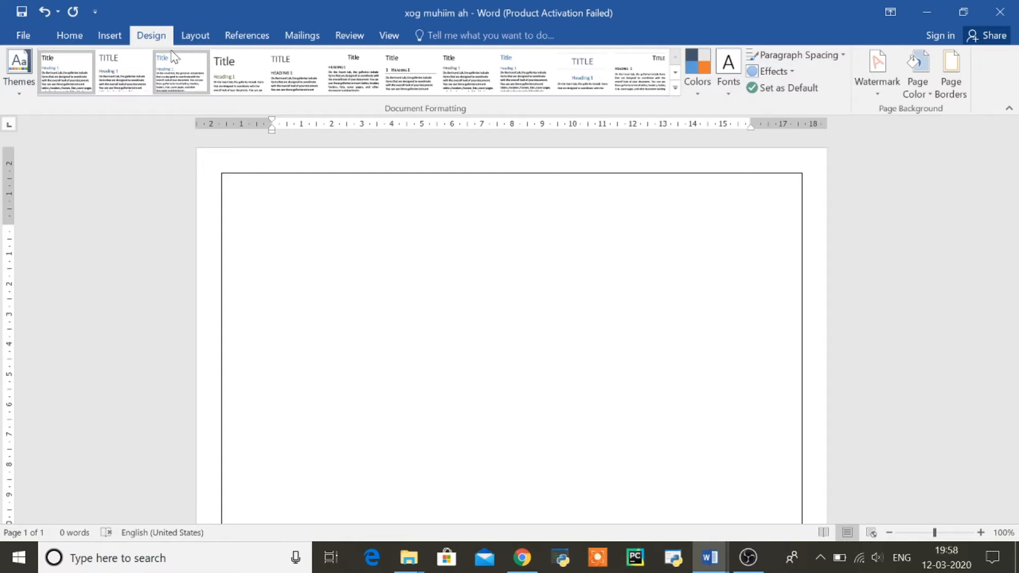
Lay out the empty page in three columns for a newspaper format
left_click(205, 39)
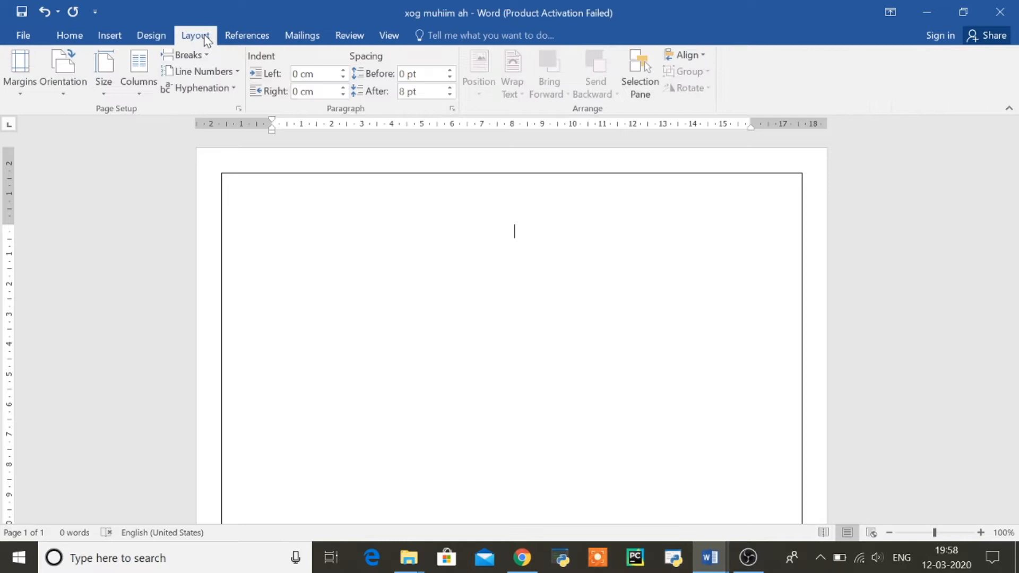
left_click(138, 93)
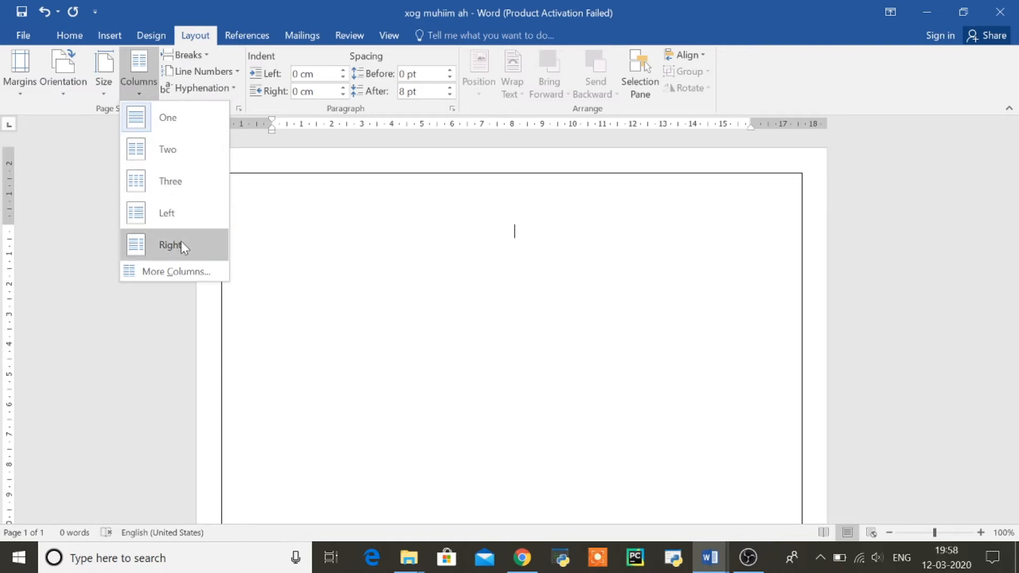
left_click(185, 192)
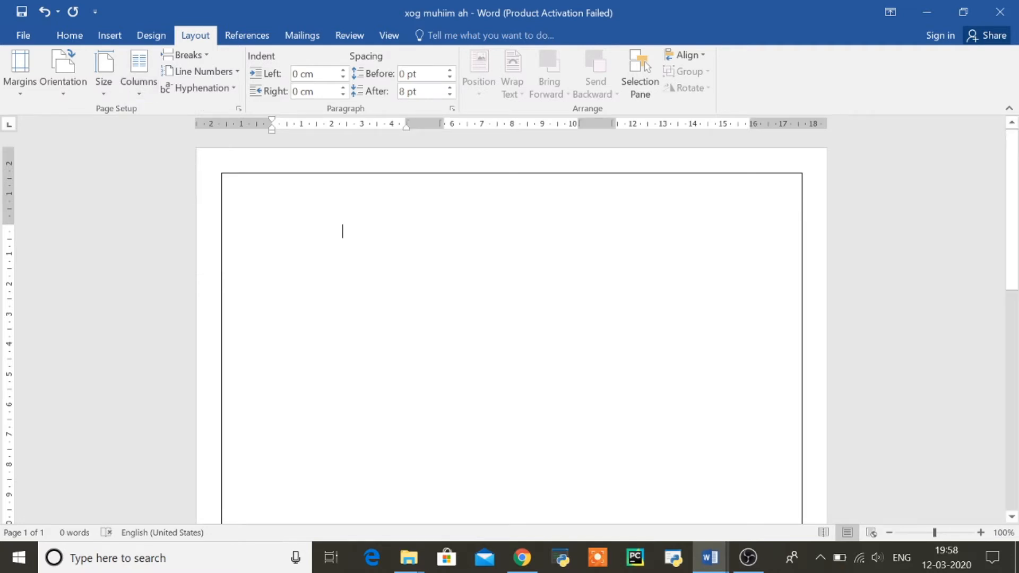
Fill the three columns with the line "hhhhhhhhhhhhhhh", entering it once and pasting repeated copies until the third column is mostly filled
type("h")
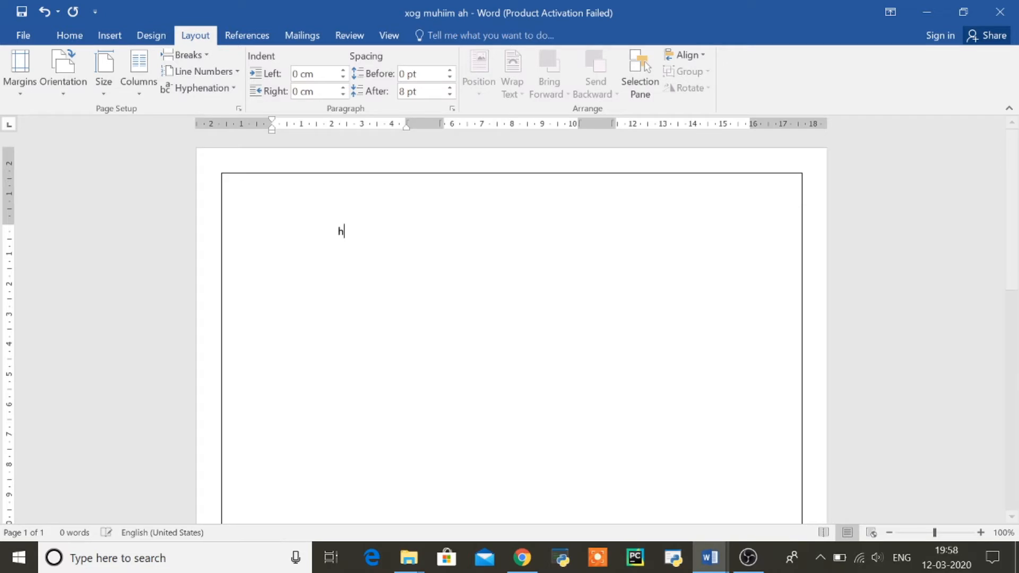
type("hhhhhhhhhhhhhh")
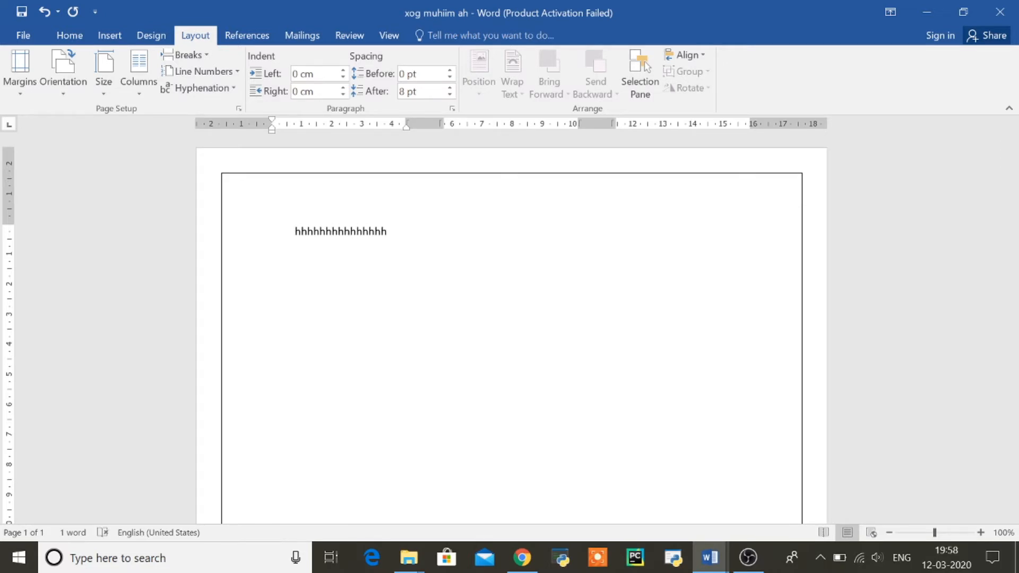
key("ctrl+a")
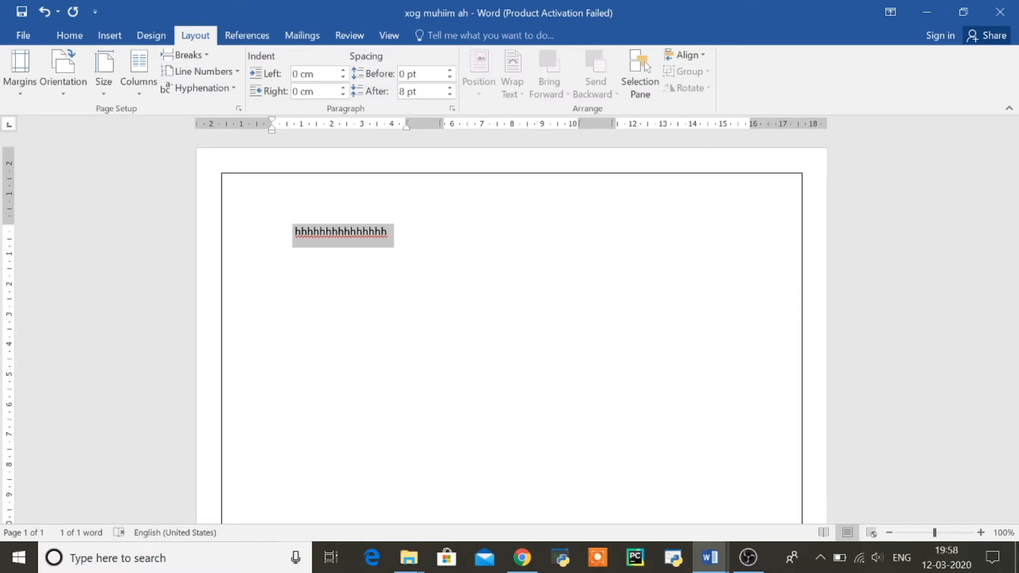
key("ctrl+c")
key("ctrl+v")
key("ctrl+v")
key("ctrl+v")
key("ctrl+v")
key("ctrl+v")
key("ctrl+v")
key("ctrl+v")
key("ctrl+v")
key("ctrl+v")
key("ctrl+v")
key("ctrl+v")
key("ctrl+v")
key("ctrl+v")
key("ctrl+v")
key("ctrl+v")
key("ctrl+v")
key("ctrl+v")
key("ctrl+v")
key("ctrl+v")
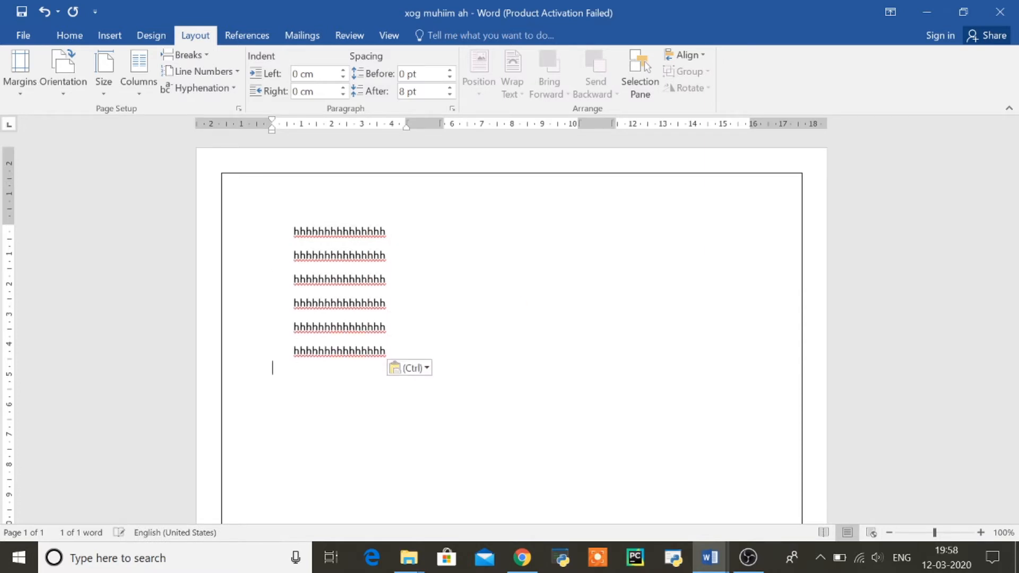
key("ctrl+v")
key("ctrl+v")
key("ctrl+v")
key("ctrl+v")
key("ctrl+v")
key("ctrl+v")
key("ctrl+v")
key("ctrl+v")
key("ctrl+v")
key("ctrl+v")
key("ctrl+v")
key("ctrl+v")
key("ctrl+v")
key("ctrl+v")
key("ctrl+v")
key("ctrl+v")
key("ctrl+v")
key("ctrl+v")
key("ctrl+v")
key("ctrl+v")
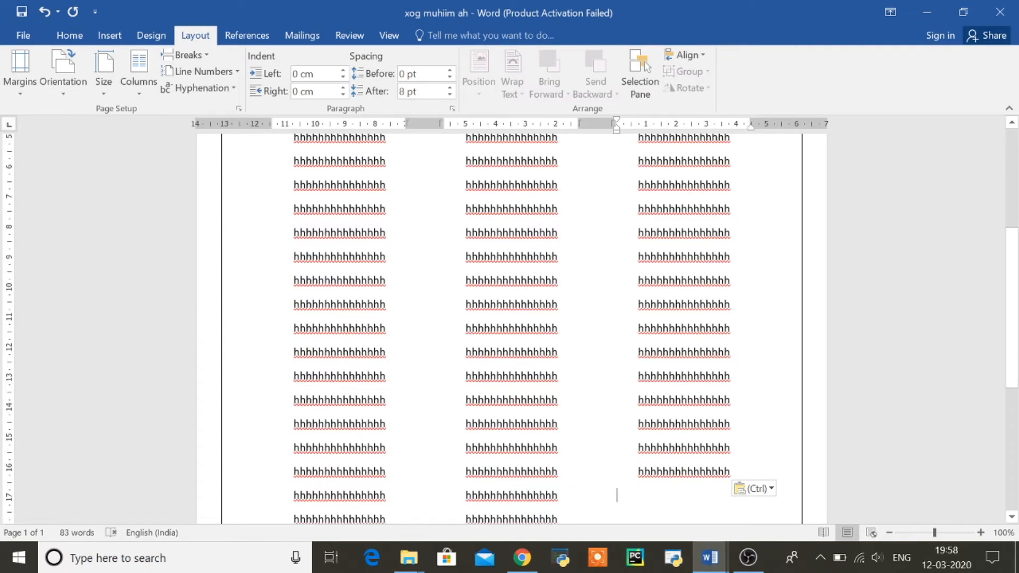
scroll(512, 329, "up", 3)
left_click_drag(1017, 226, 1017, 183)
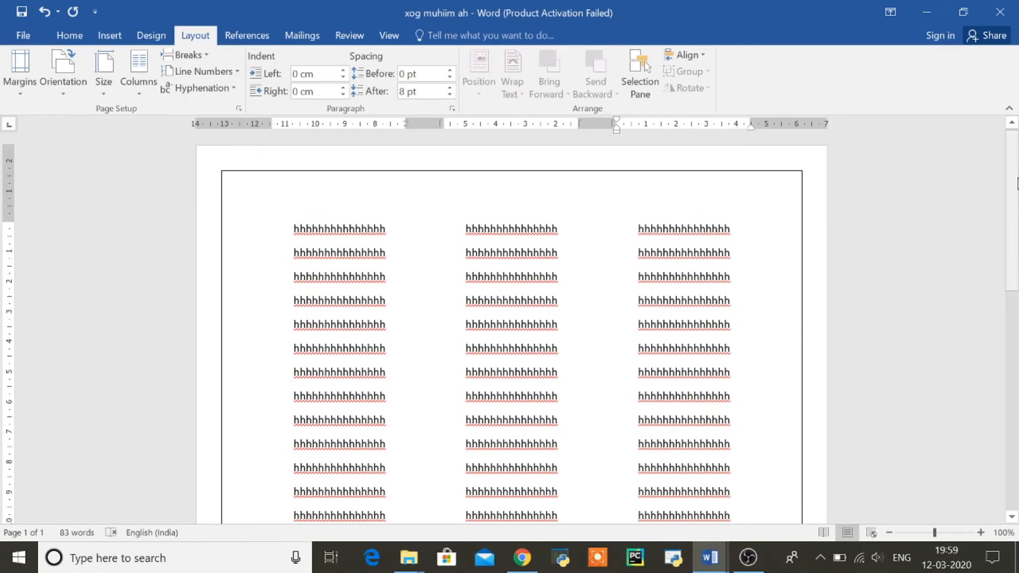
Try the filled text in a two-column layout and return it to three columns
left_click(145, 97)
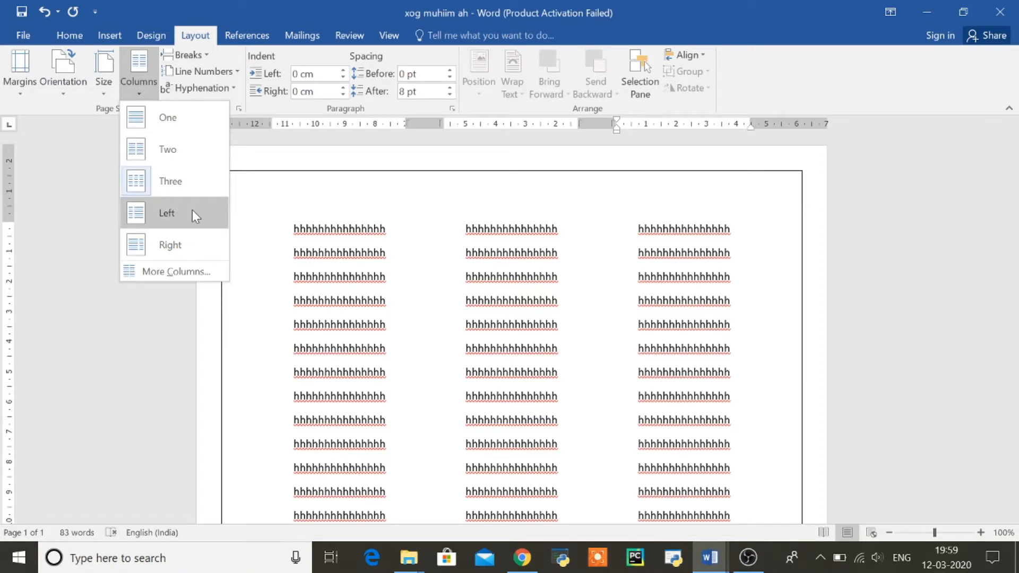
left_click(174, 150)
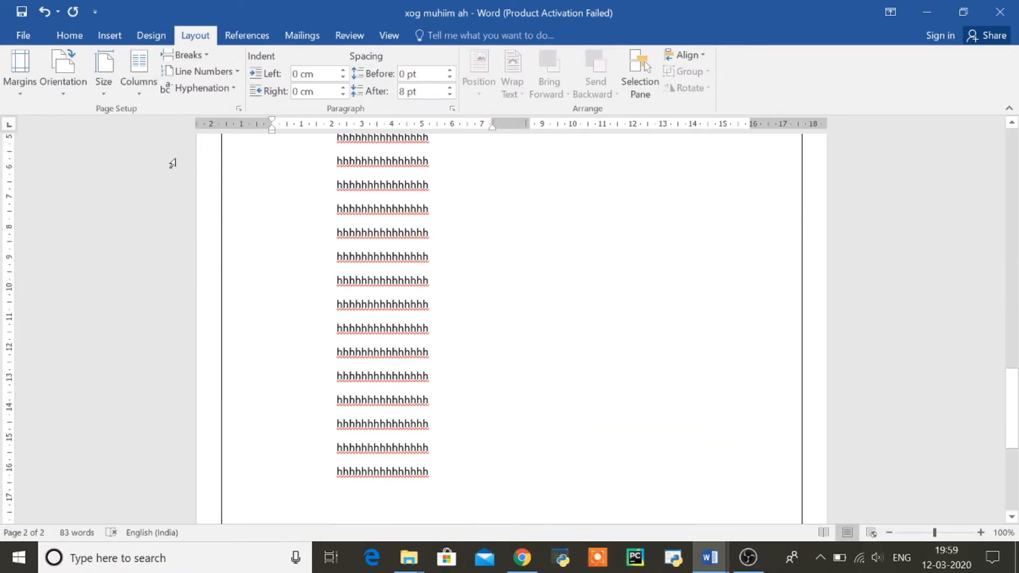
left_click_drag(1014, 400, 1007, 150)
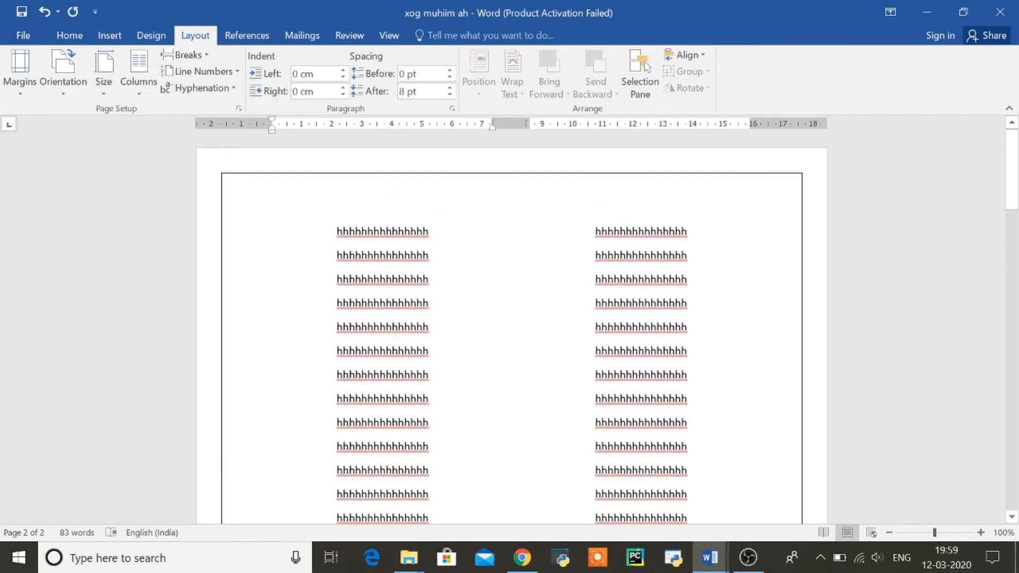
left_click(143, 93)
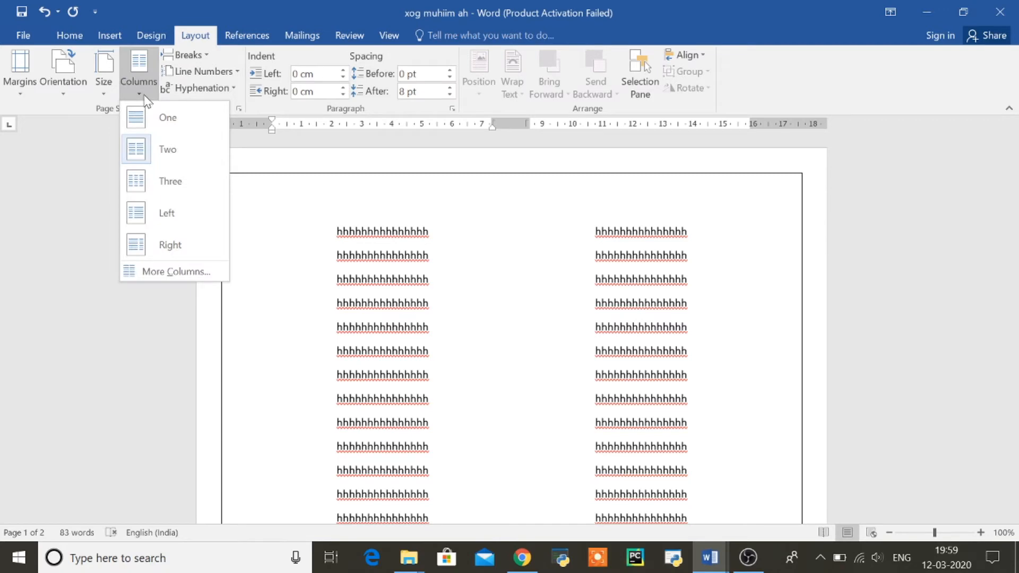
left_click(171, 179)
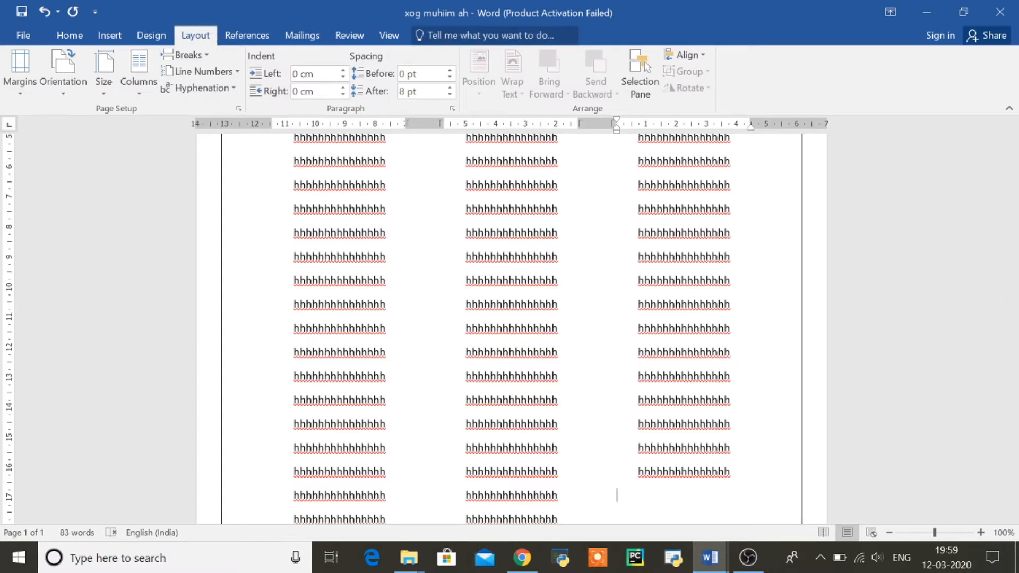
Switch to the 2.MS-WORD notes and review the sections on newspaper columns and creating a header and footer
left_click(926, 12)
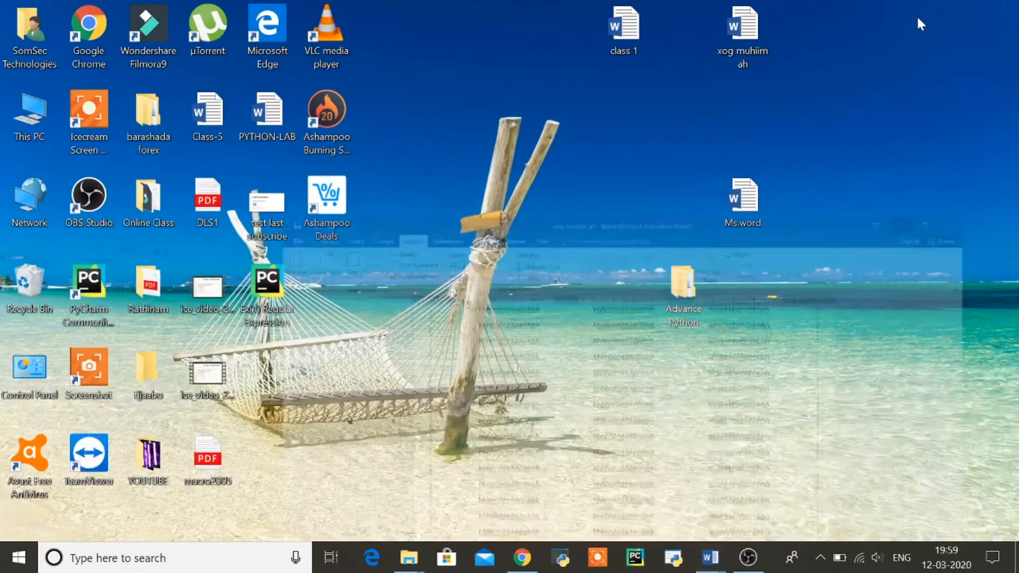
mouse_move(701, 563)
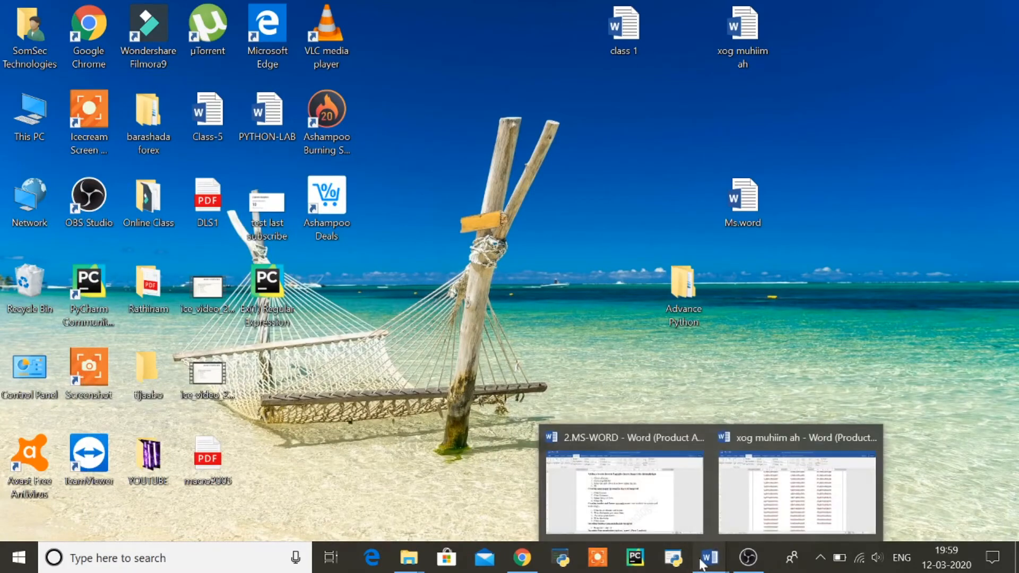
left_click(640, 486)
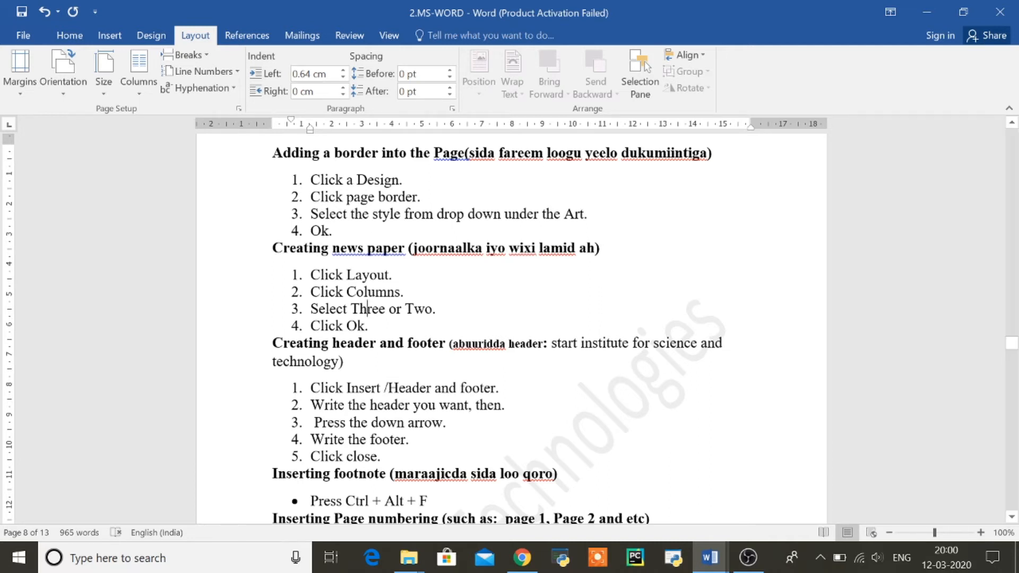
mouse_move(1011, 348)
left_mouse_down()
mouse_move(1011, 359)
mouse_move(1011, 333)
left_mouse_up()
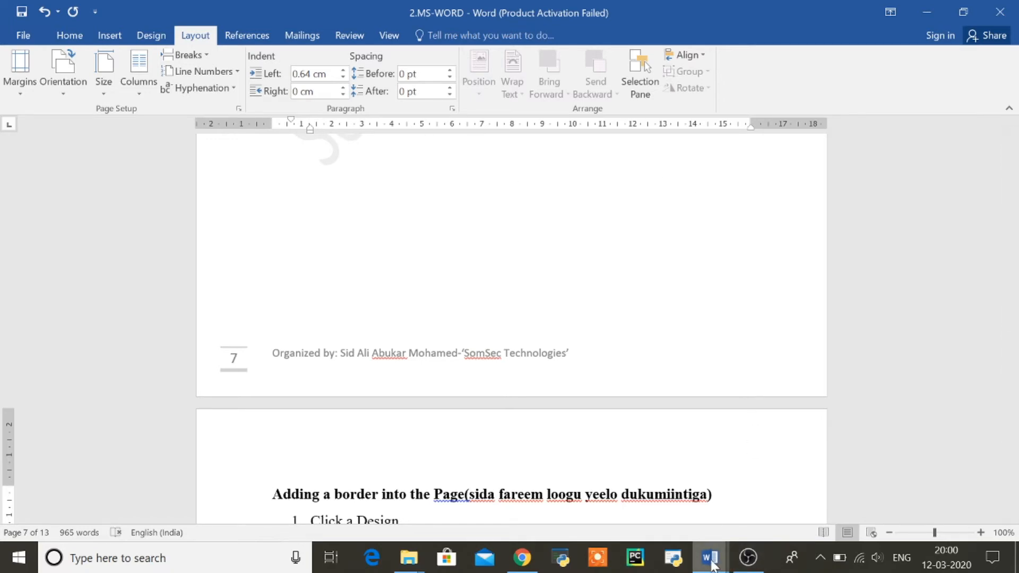
Return to the "xog muhiim ah" document and set its layout to one column
mouse_move(711, 562)
left_click(748, 519)
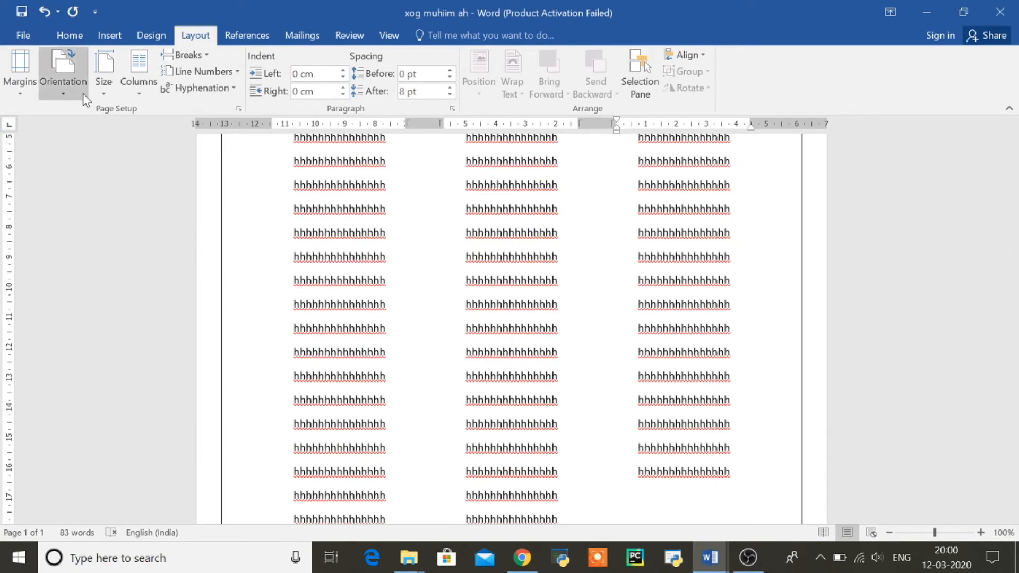
left_click(139, 87)
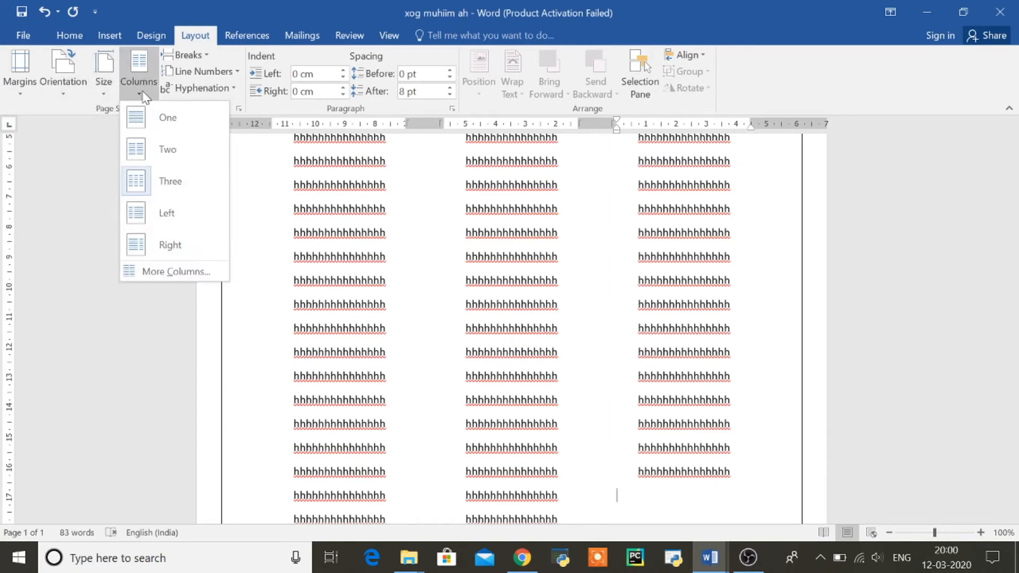
left_click(161, 120)
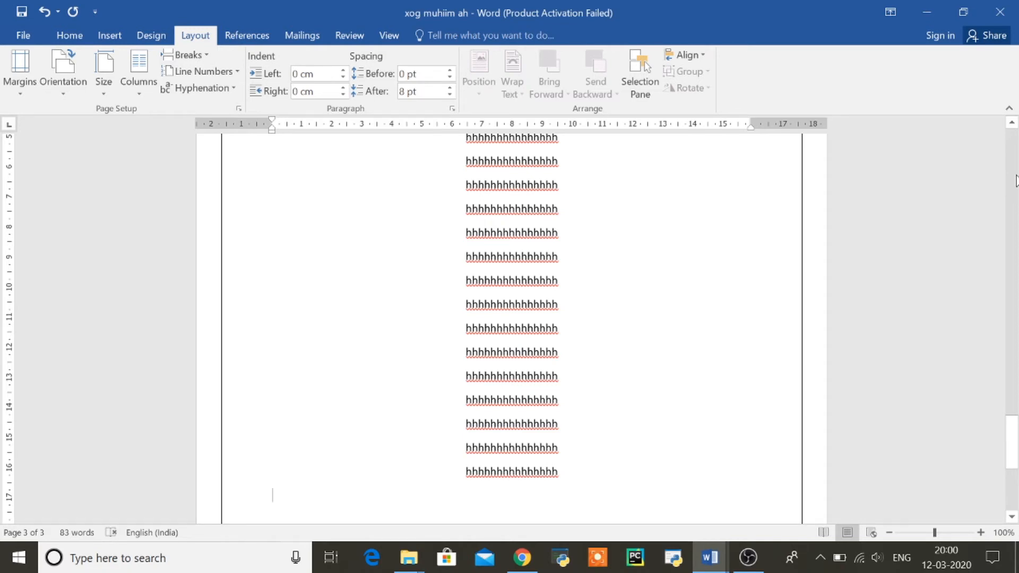
Delete all of the text in the document and place the cursor at the start of the empty page
key("ctrl+a")
key("Delete")
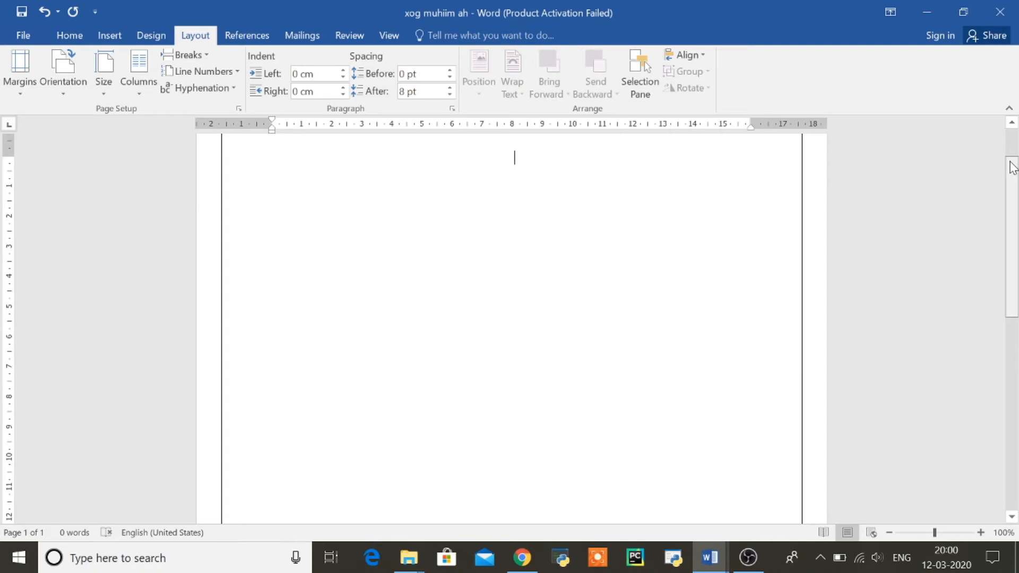
scroll(1012, 166, "up", 2)
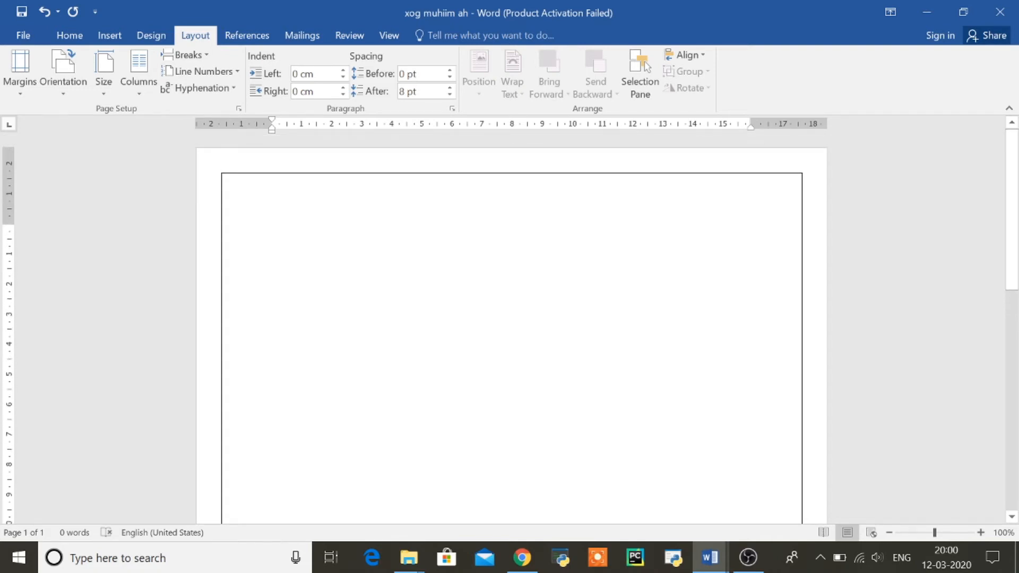
double_click(366, 244)
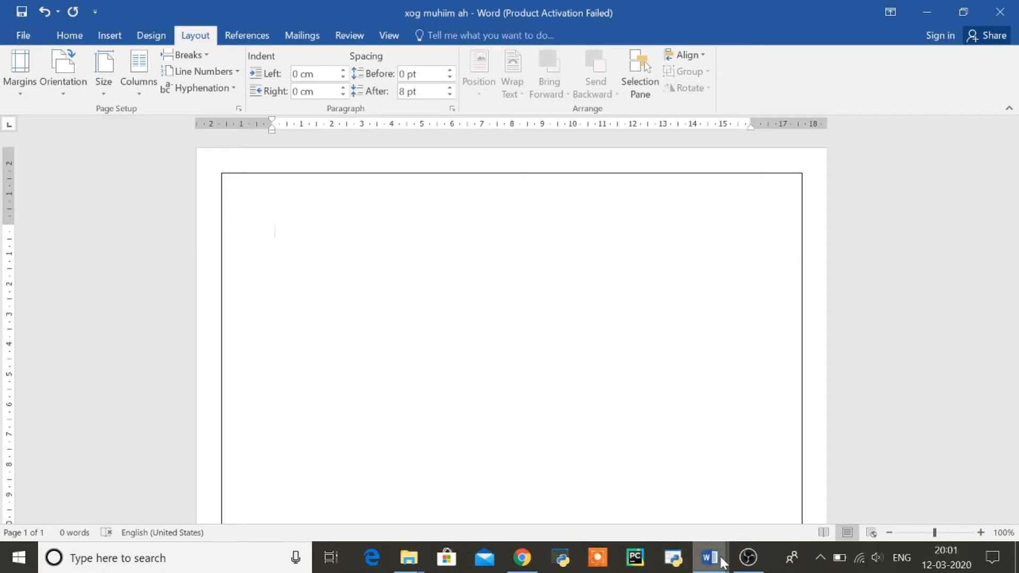
mouse_move(711, 557)
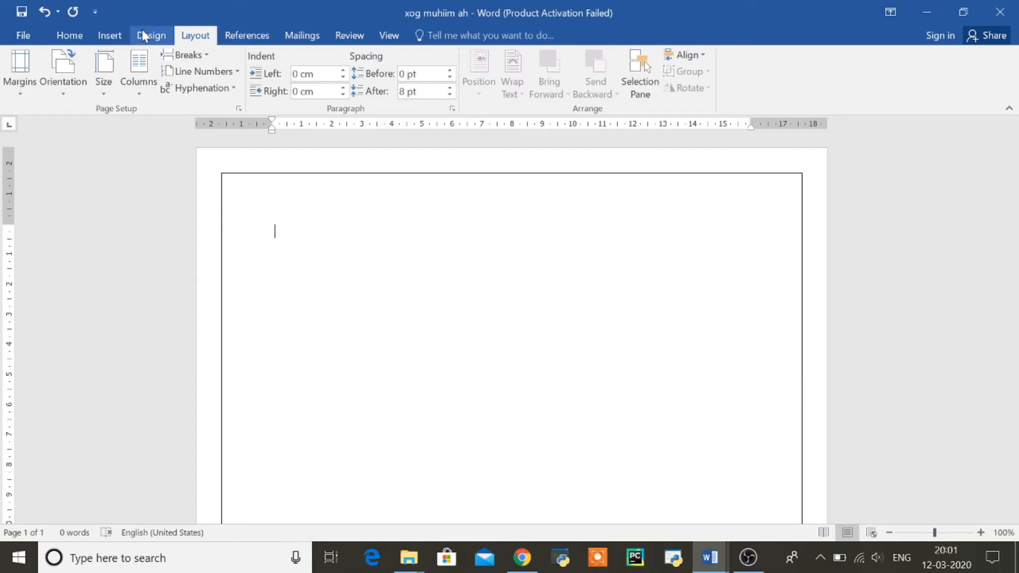
Browse the built-in header designs and insert the Retrospect header on the page
left_click(117, 38)
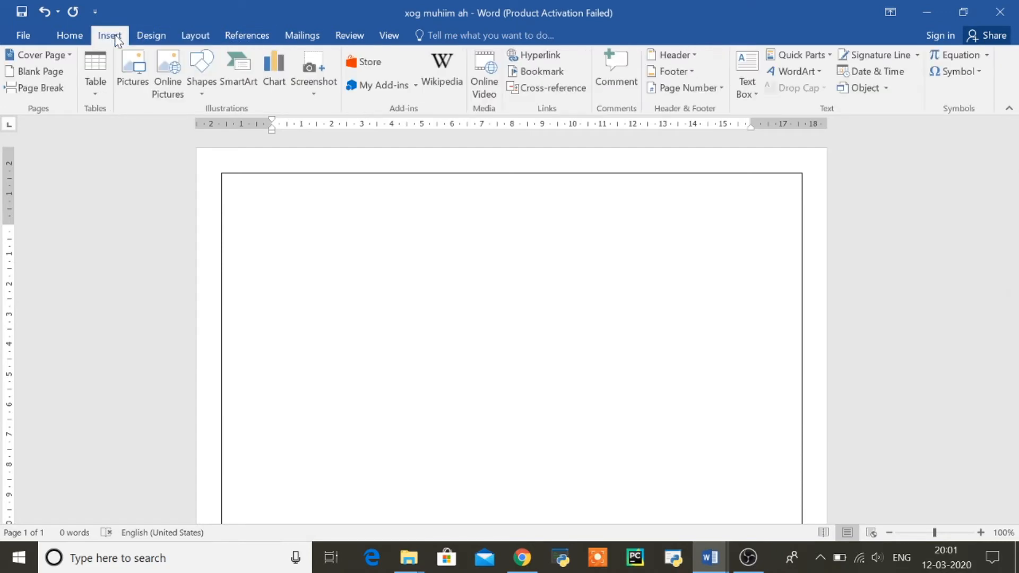
left_click(695, 53)
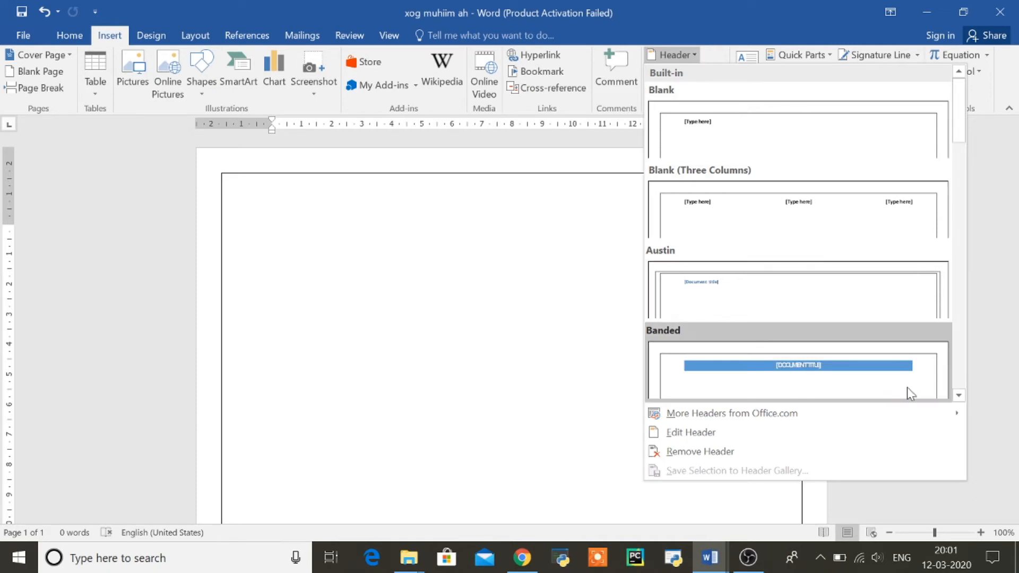
left_click(958, 396)
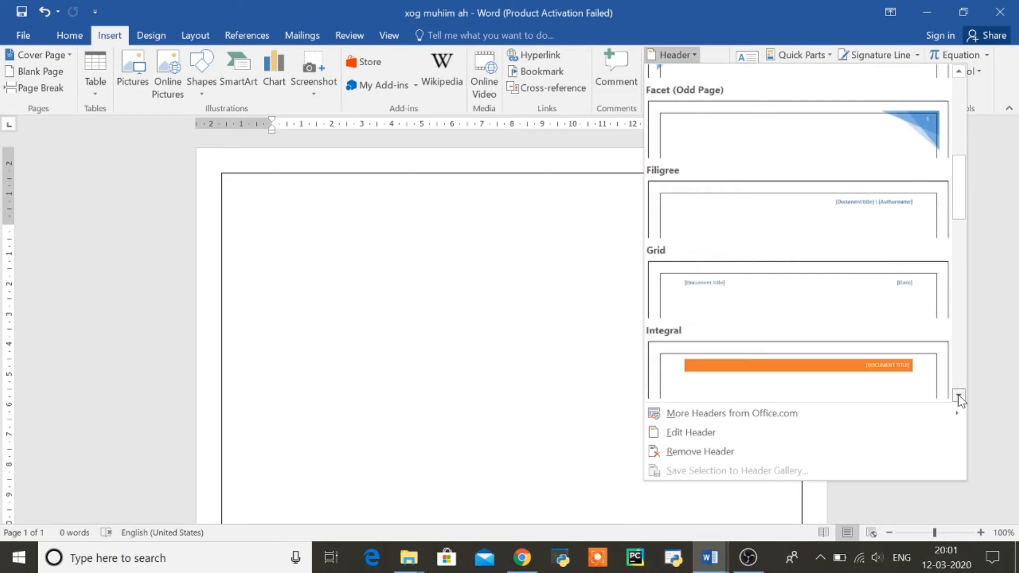
left_click(958, 395)
left_click(958, 395)
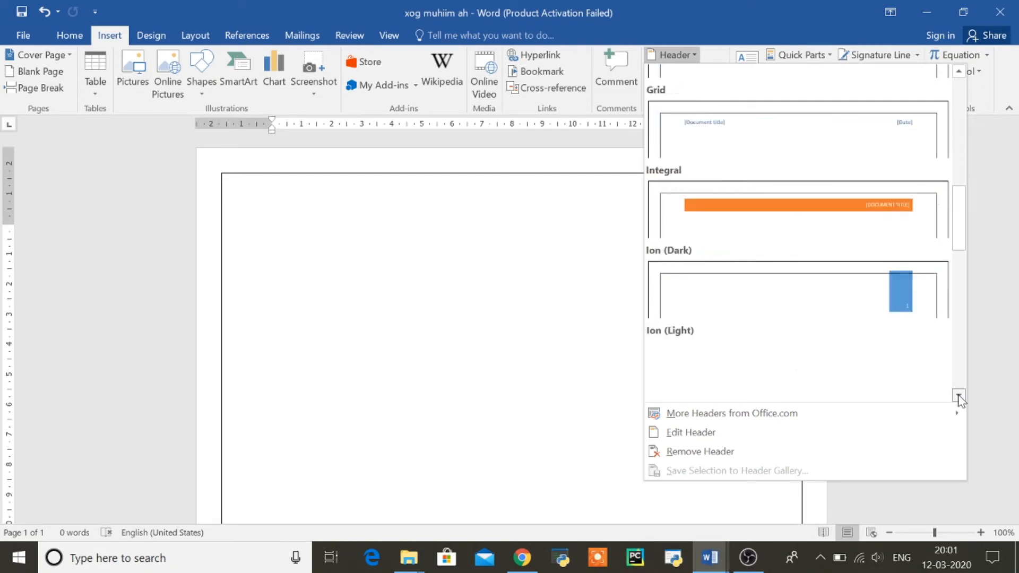
left_click(958, 396)
left_click(958, 396)
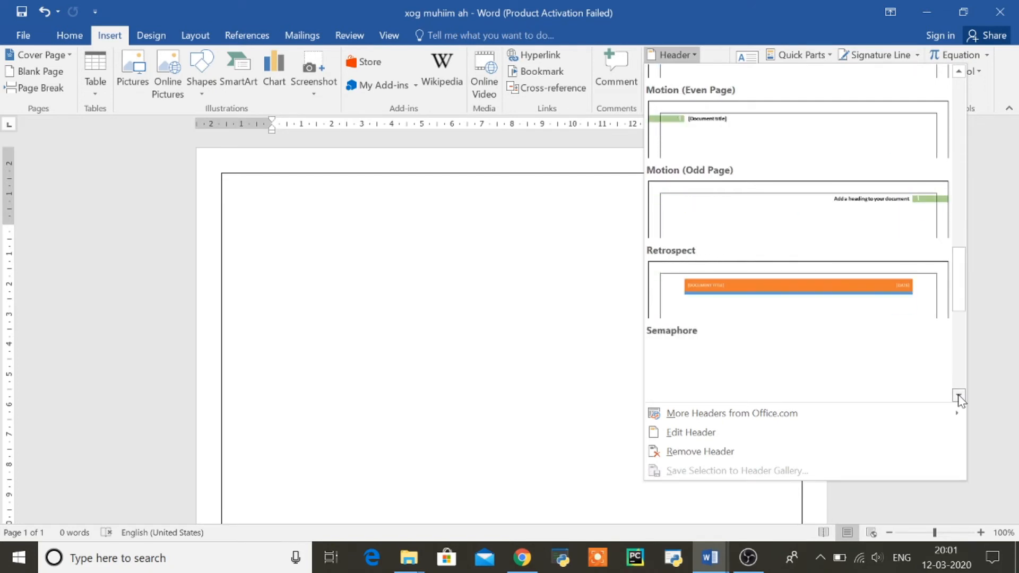
left_click(959, 396)
left_click(958, 396)
left_click(959, 396)
left_click(958, 395)
left_click(958, 396)
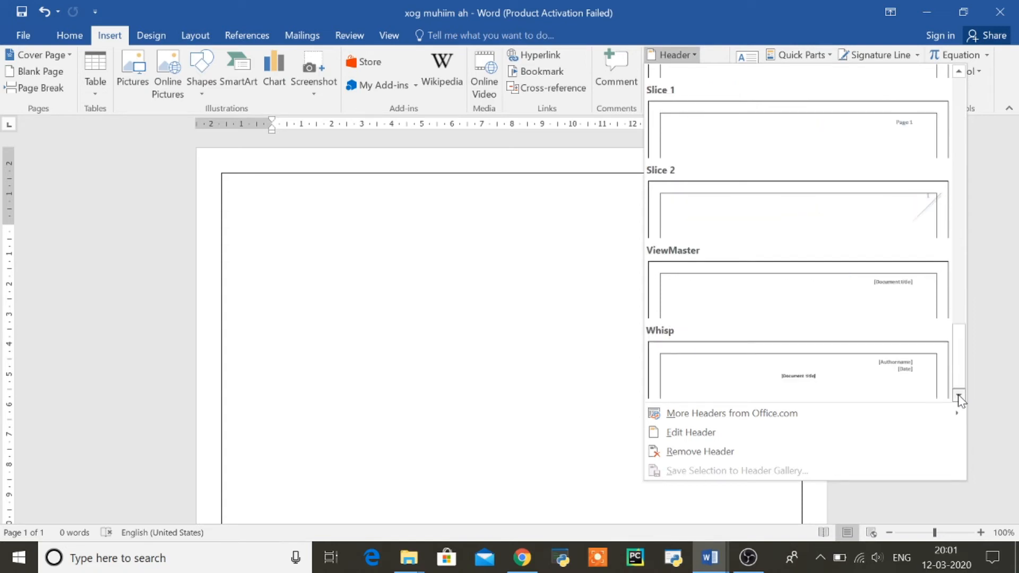
left_click(957, 74)
left_click(957, 75)
left_click(956, 75)
left_click(956, 76)
left_click(957, 75)
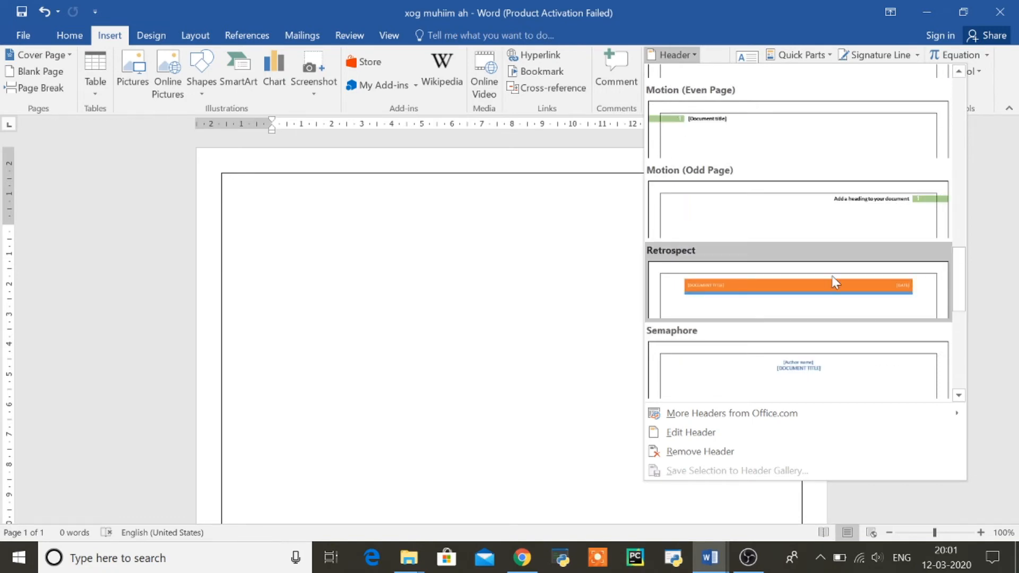
left_click(821, 287)
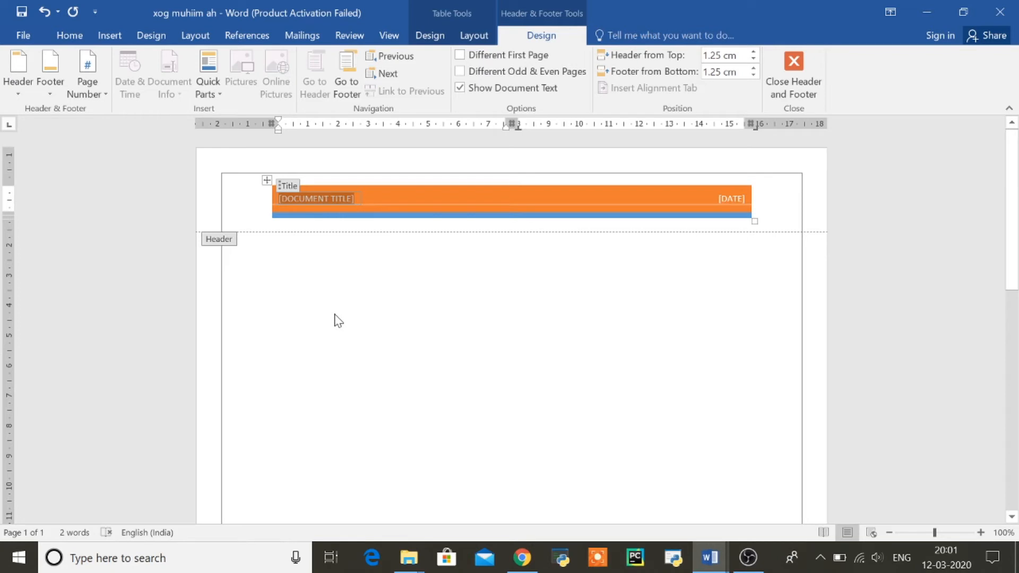
Fill the header's title with "MS-WORD 2016" and its date with "22222", and close header editing
type("MS")
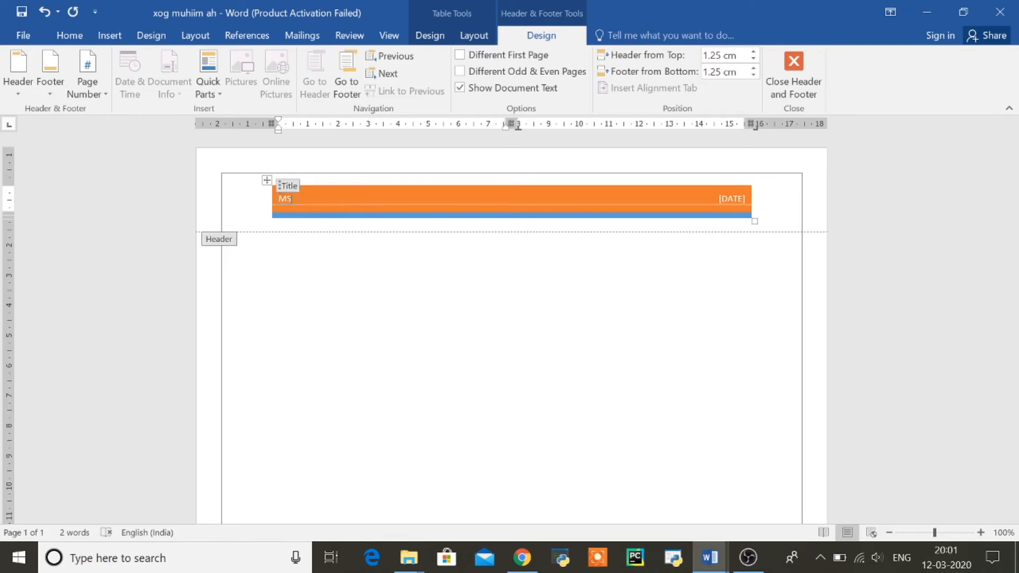
type("-WORD 2016")
left_click(731, 199)
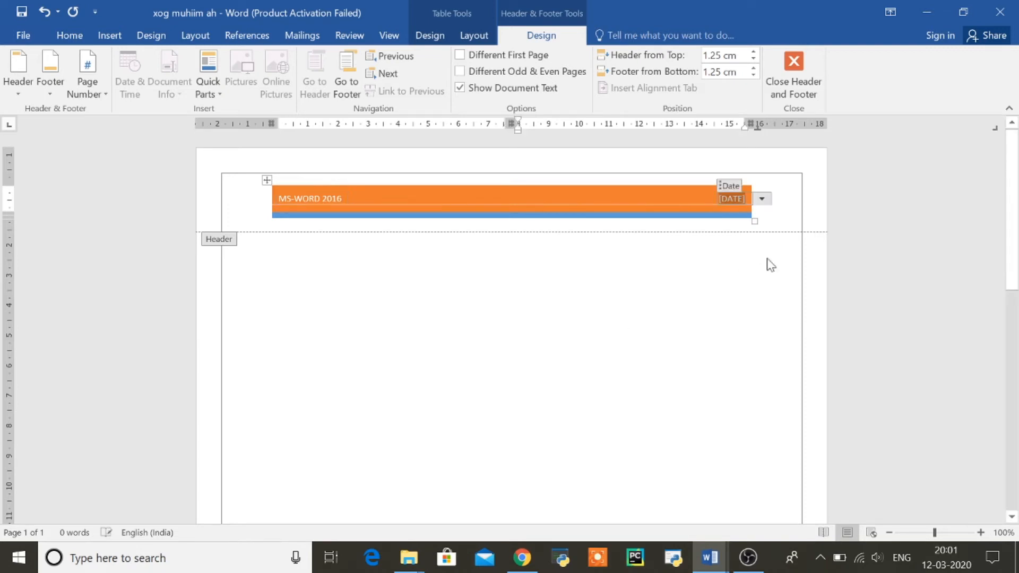
type("22222")
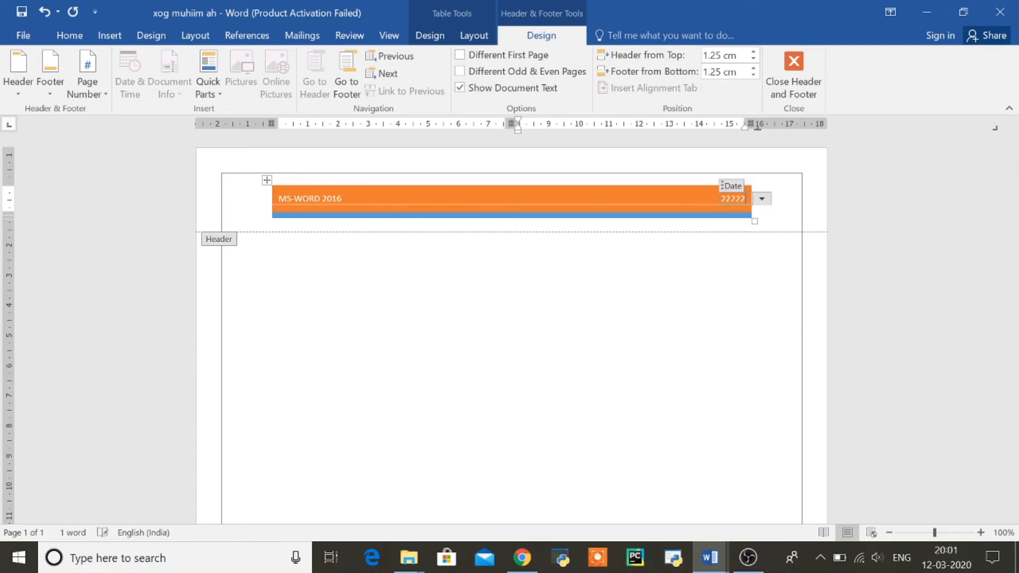
left_click(800, 74)
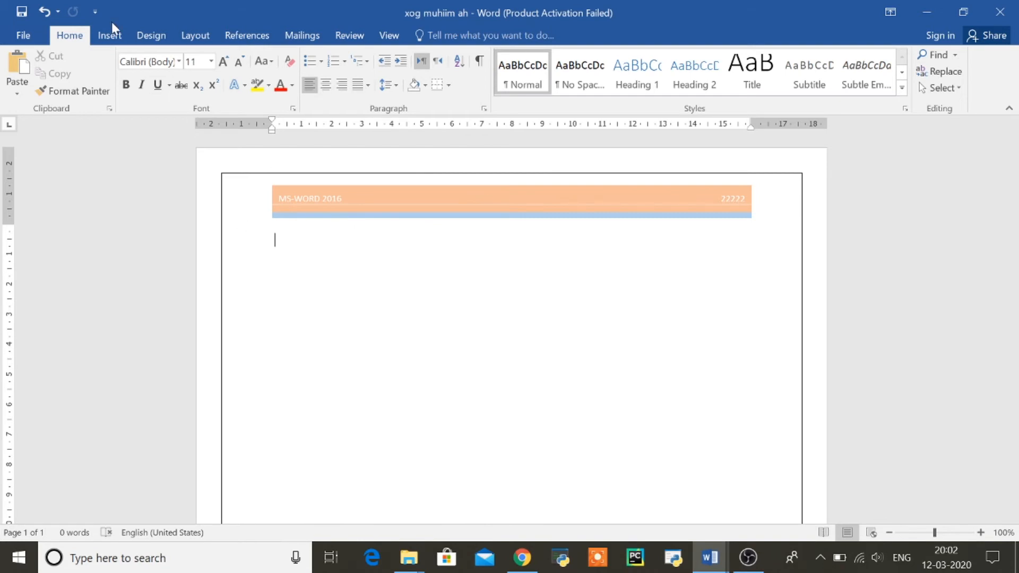
Browse the built-in footer designs and insert the Filigree footer on the page
left_click(111, 36)
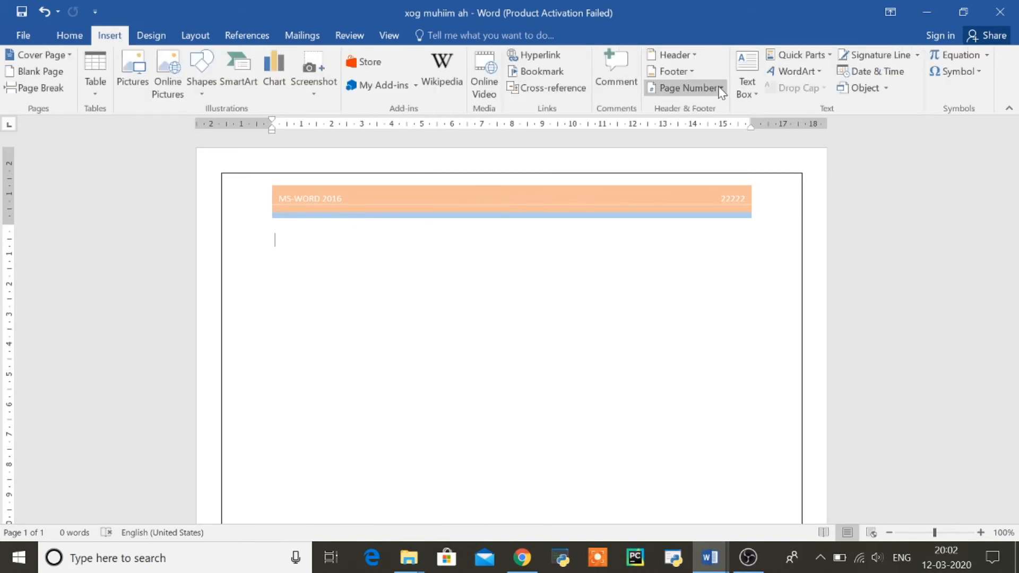
left_click(690, 75)
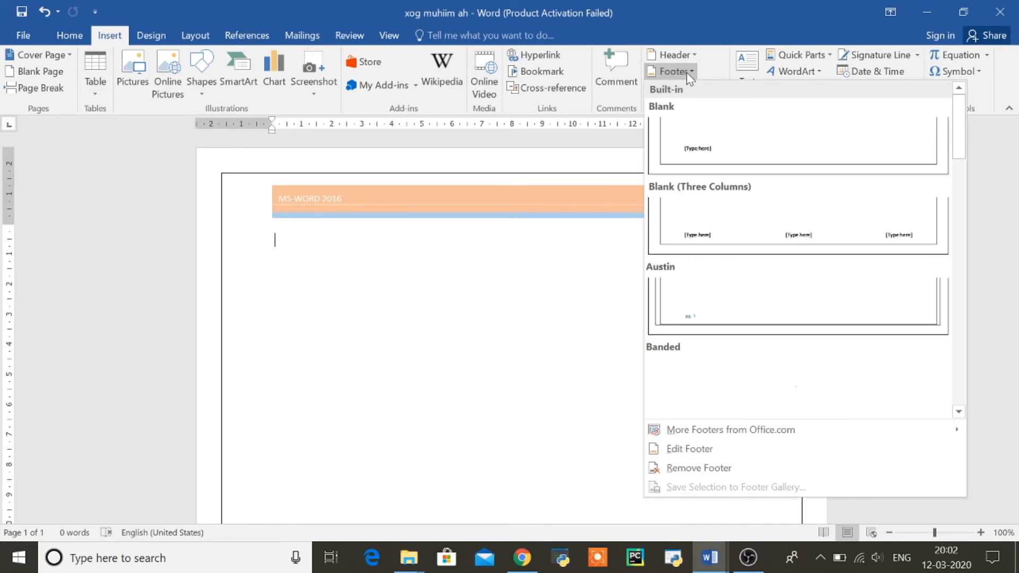
left_click(958, 412)
left_click(958, 411)
left_click(958, 412)
left_click(958, 412)
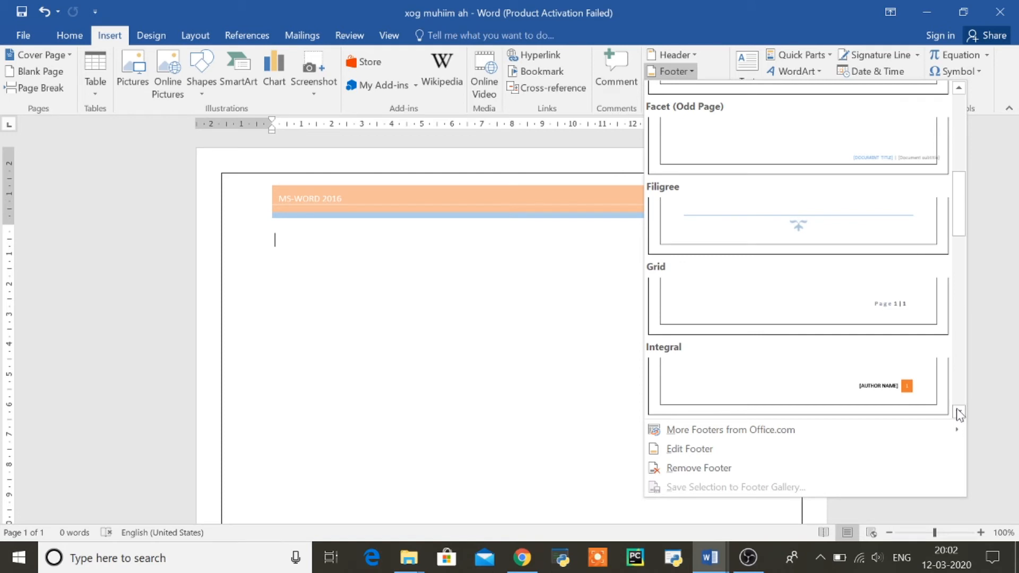
left_click(812, 220)
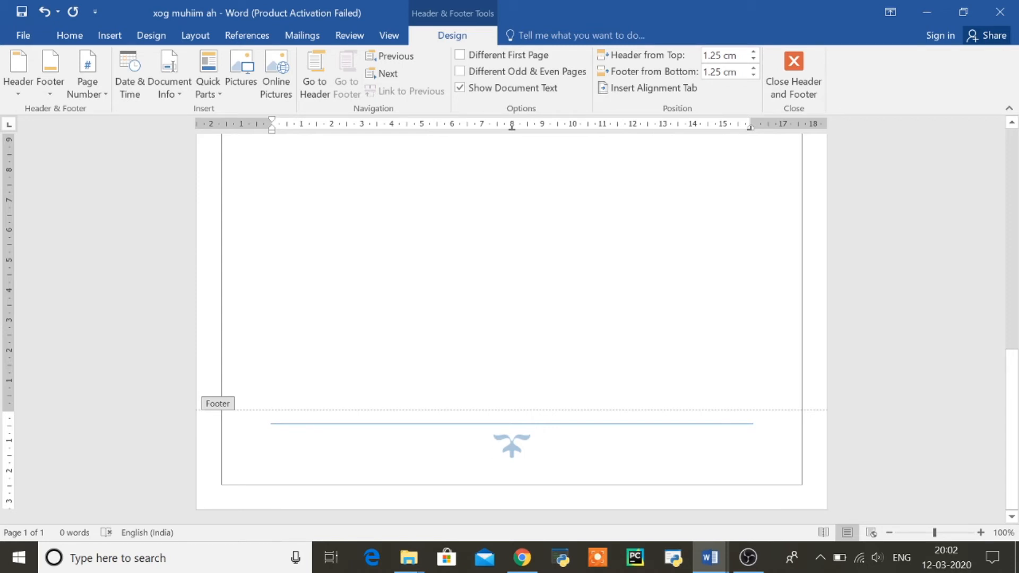
Enter the author's full name in the footer and close footer editing
type("SID ALI ABUKAR MOAH")
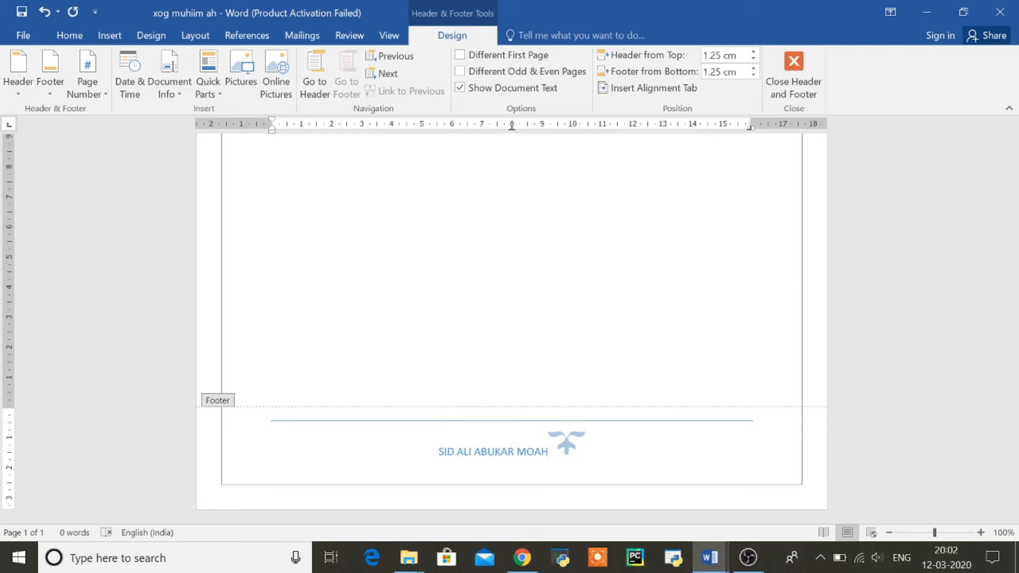
key("BackSpace")
key("BackSpace")
type("H")
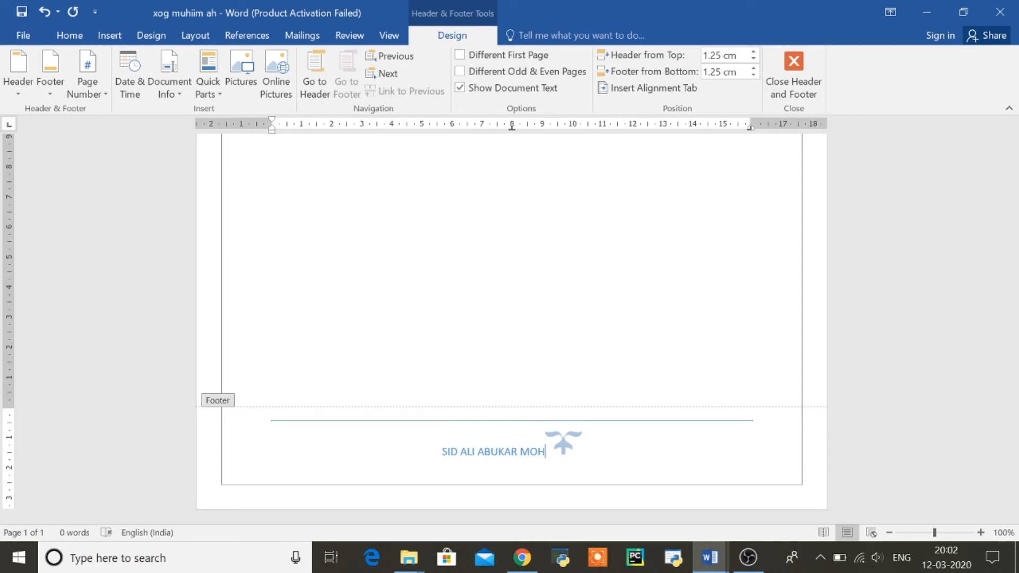
type("AMED")
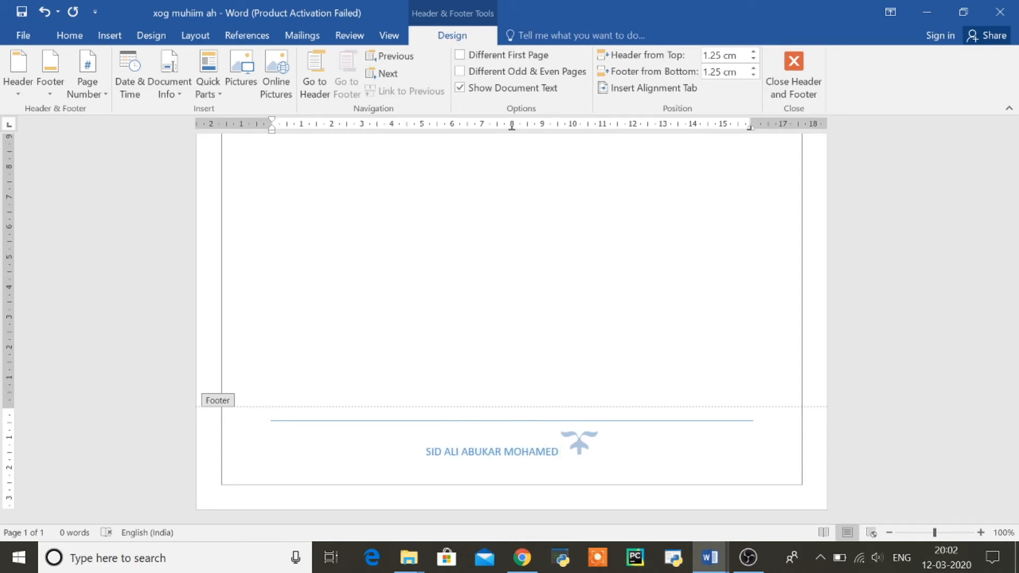
key("Tab")
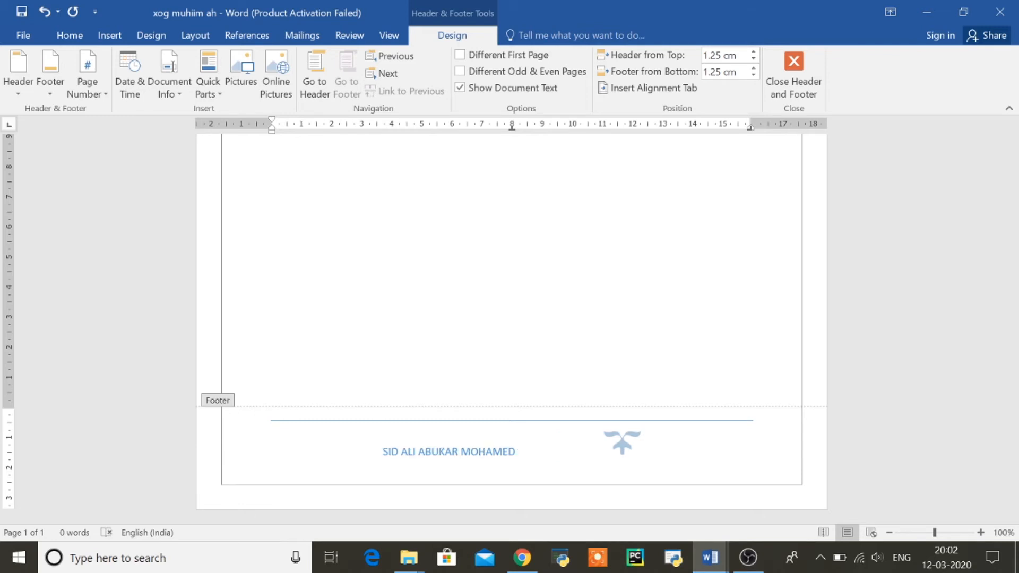
key("BackSpace")
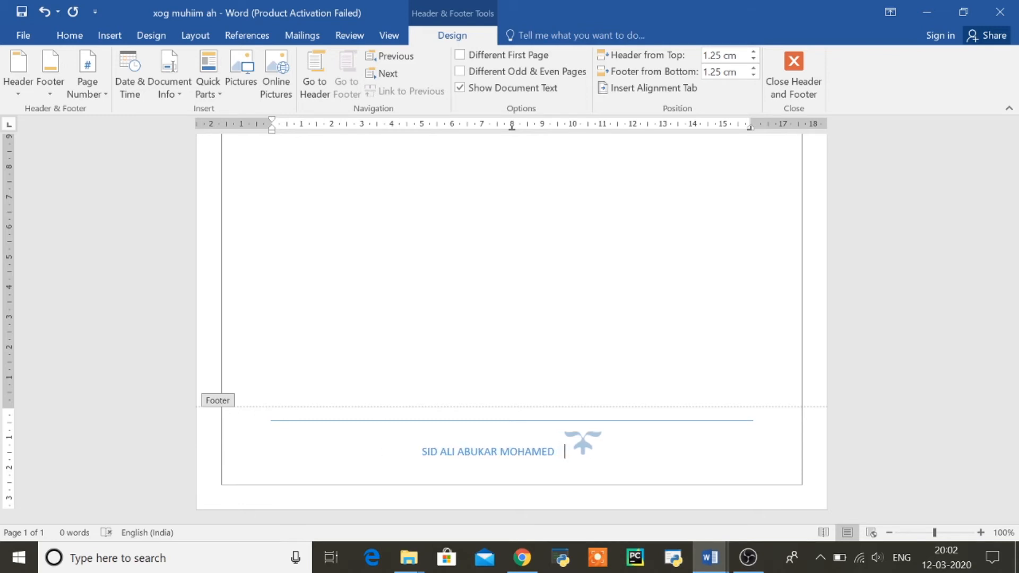
left_click(808, 86)
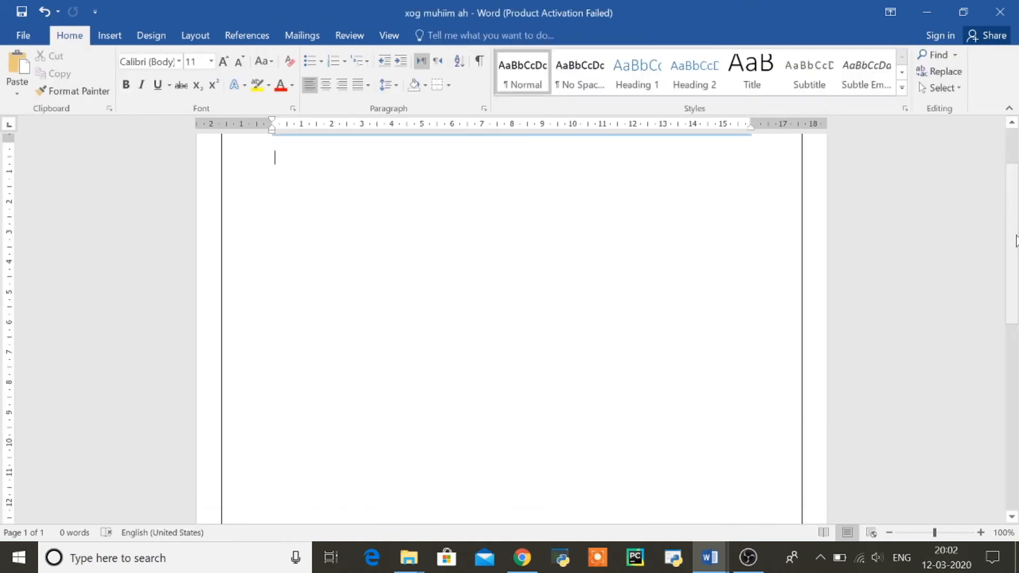
Extend the empty document to nine pages with page breaks, and return to the first page
scroll(1013, 190, "up", 2)
left_click_drag(1017, 186, 988, 444)
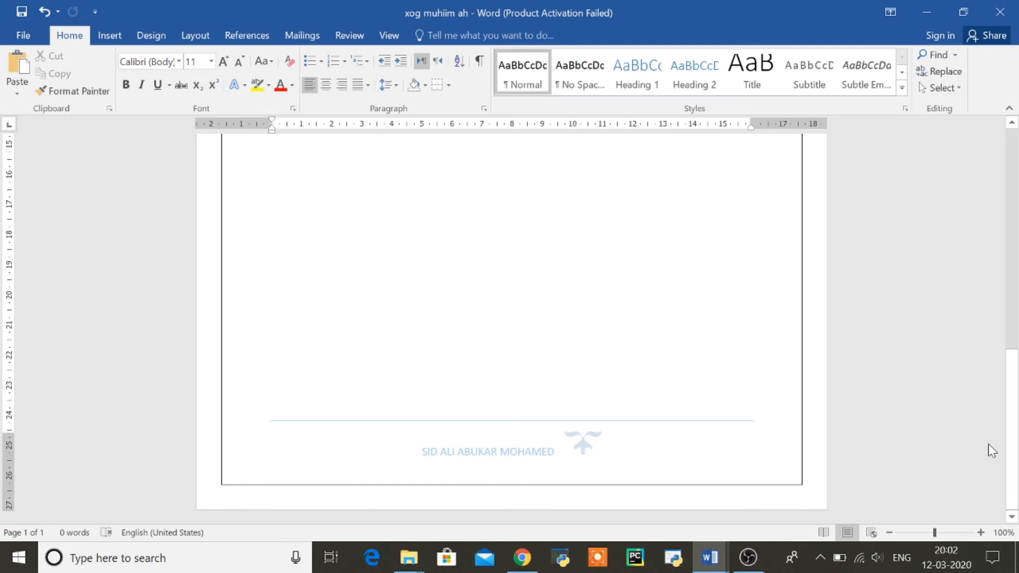
key("ctrl+Return")
key("ctrl+Return")
key("ctrl+Return")
key("ctrl+Return")
key("ctrl+Return")
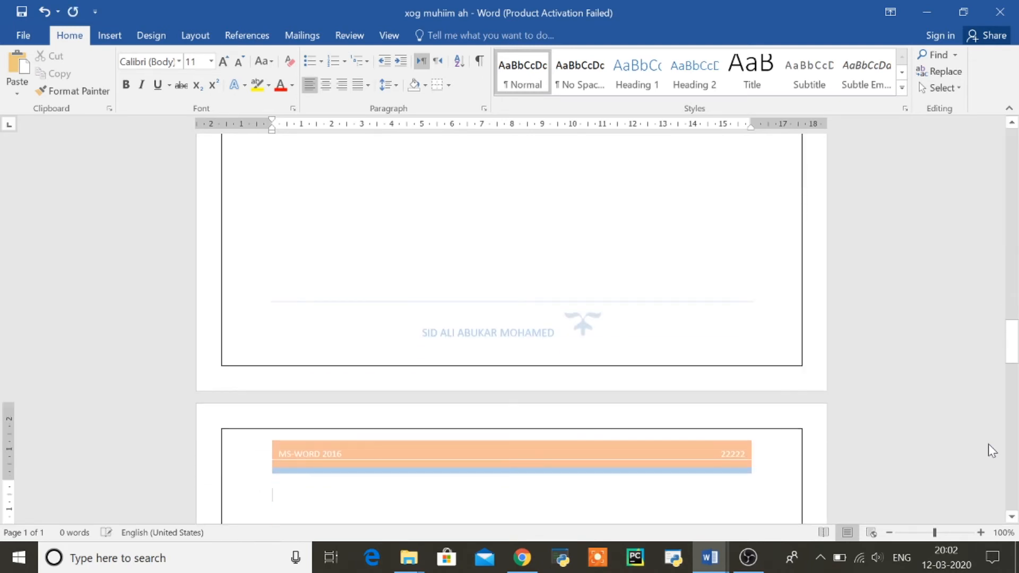
key("ctrl+Return")
key("ctrl+Return")
key("ctrl+Return")
key("ctrl+Return")
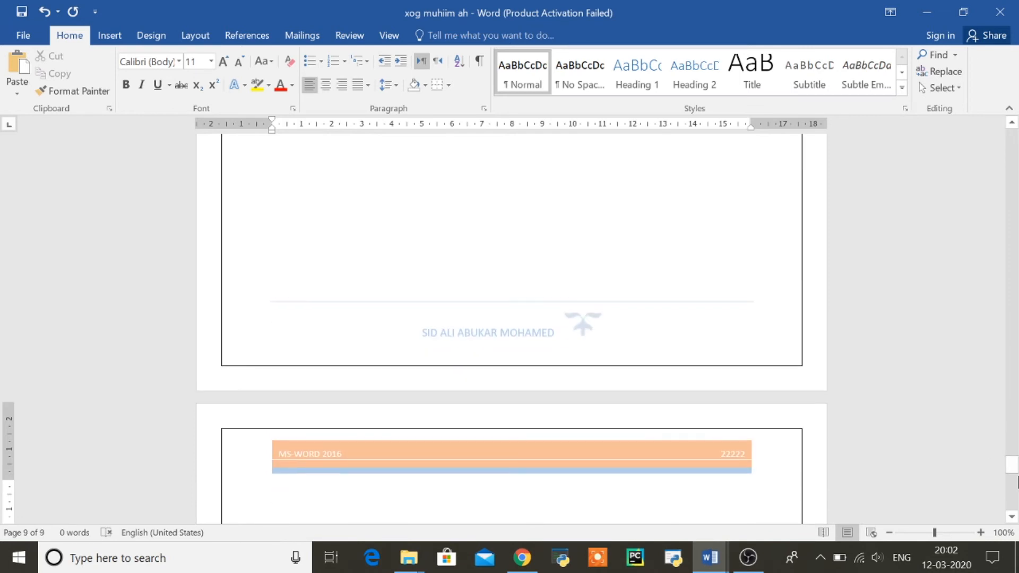
left_click_drag(1013, 478, 975, 476)
left_click_drag(983, 469, 974, 475)
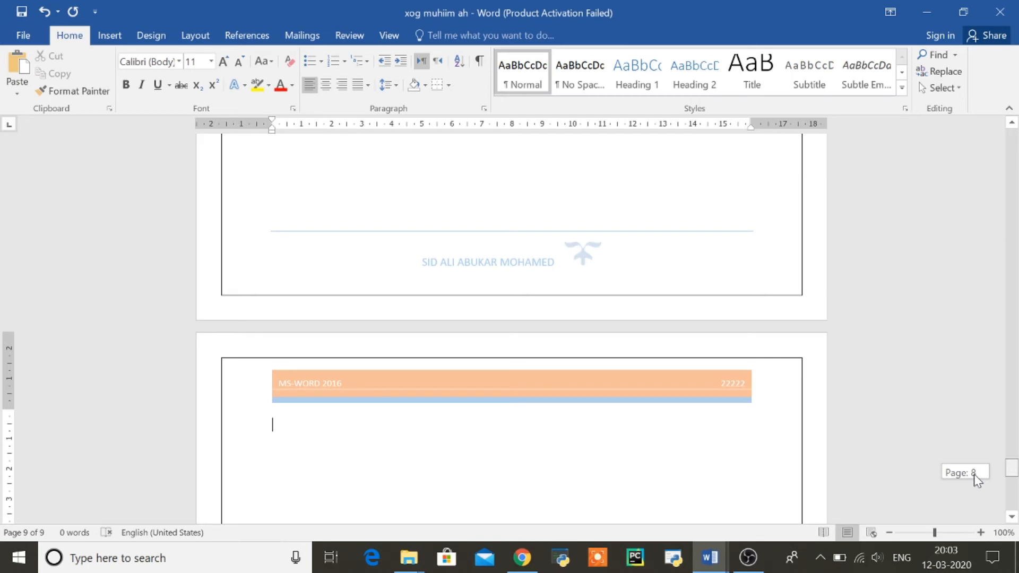
left_click_drag(973, 473, 988, 147)
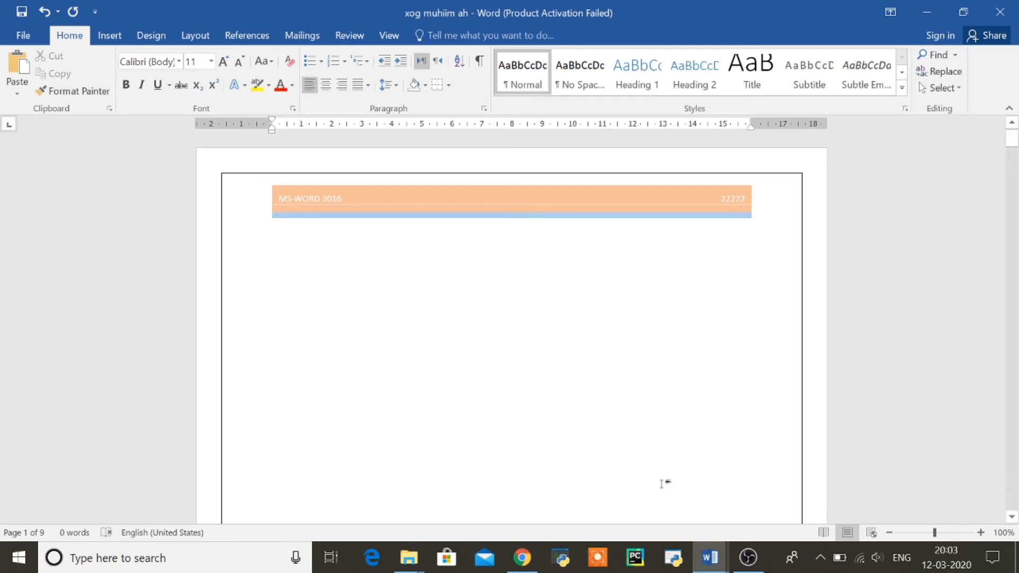
Switch to the "2.MS-WORD" notes and read the instructions on inserting footnotes and page numbering
mouse_move(715, 561)
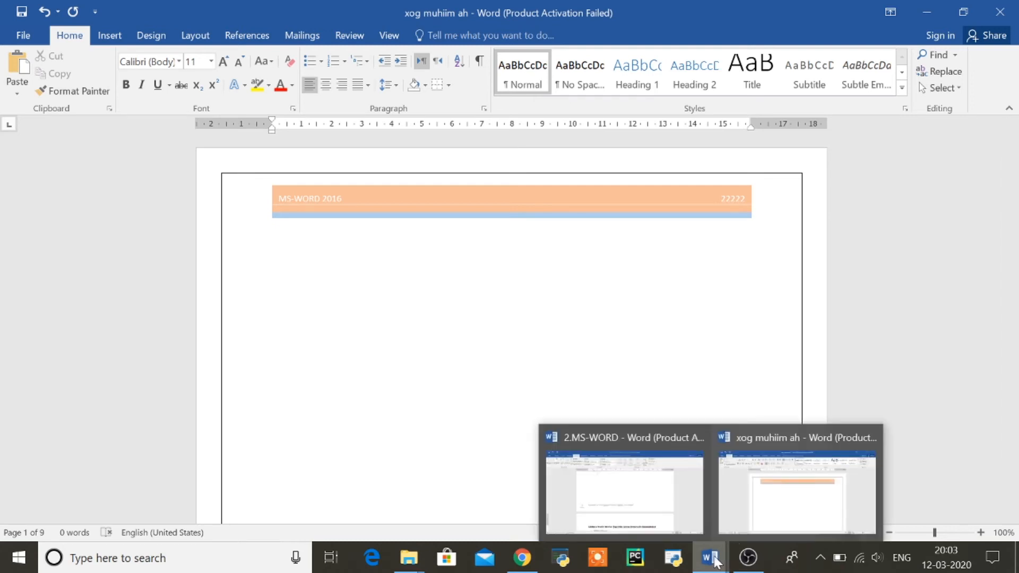
left_click(643, 505)
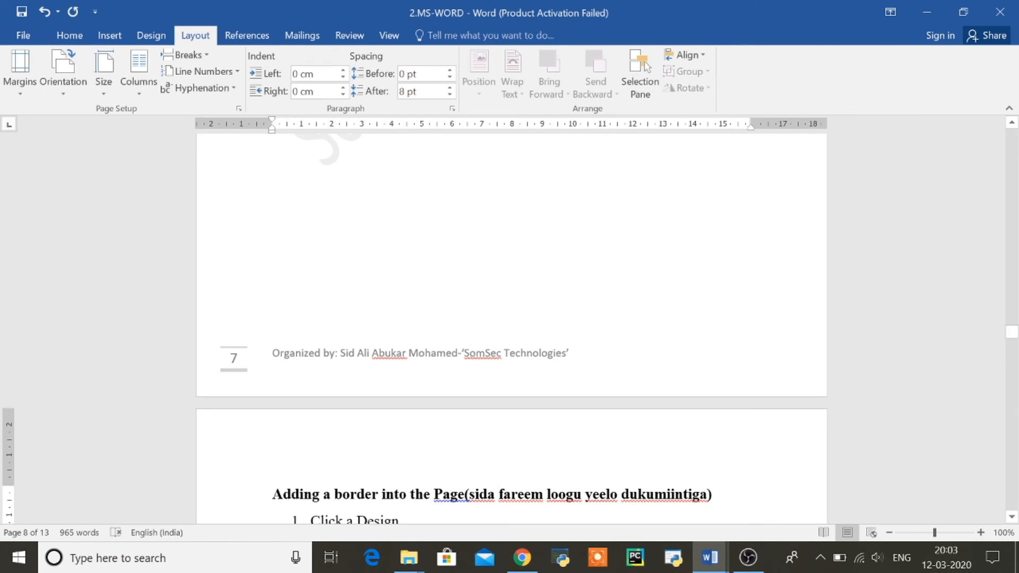
key("Down")
key("Down")
key("Down")
key("Down")
key("Down")
key("Down")
key("Down")
key("Down")
key("Down")
key("Down")
key("Down")
key("Down")
key("Down")
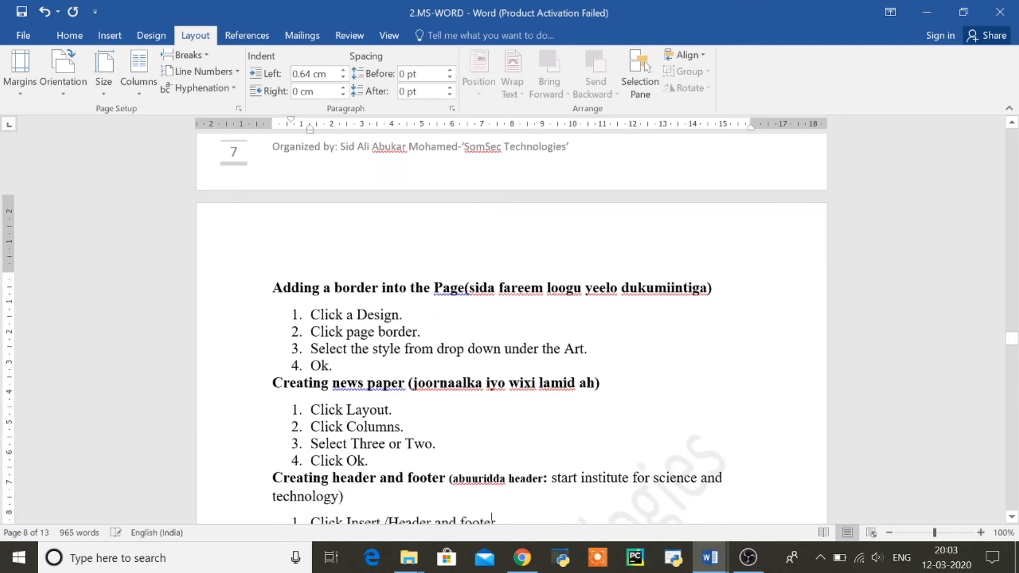
key("Down")
key("Down")
key("Down")
key("Down")
key("Down")
key("Down")
key("Down")
key("Down")
key("Down")
key("Down")
key("Down")
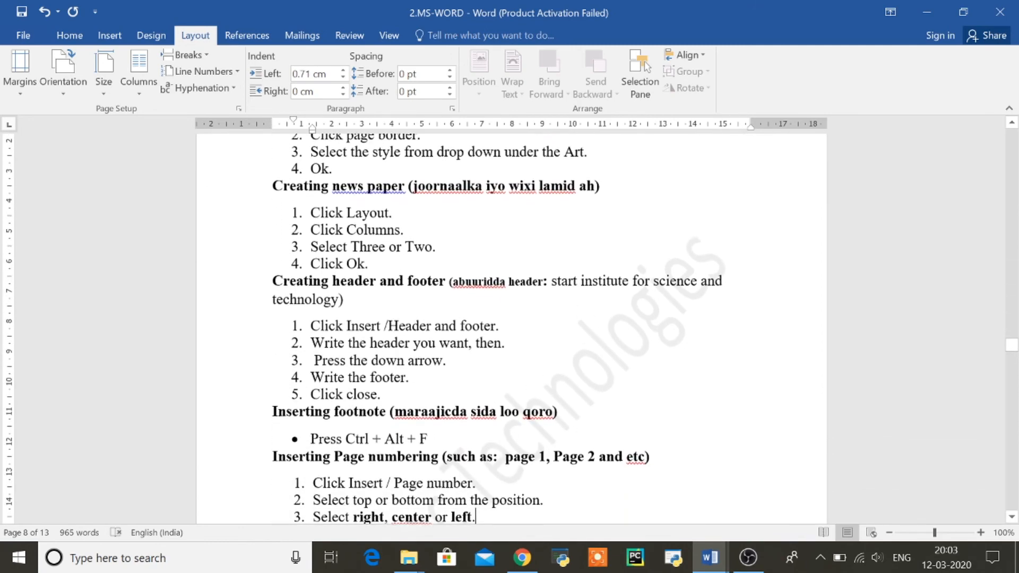
key("Down")
key("Down")
key("Down")
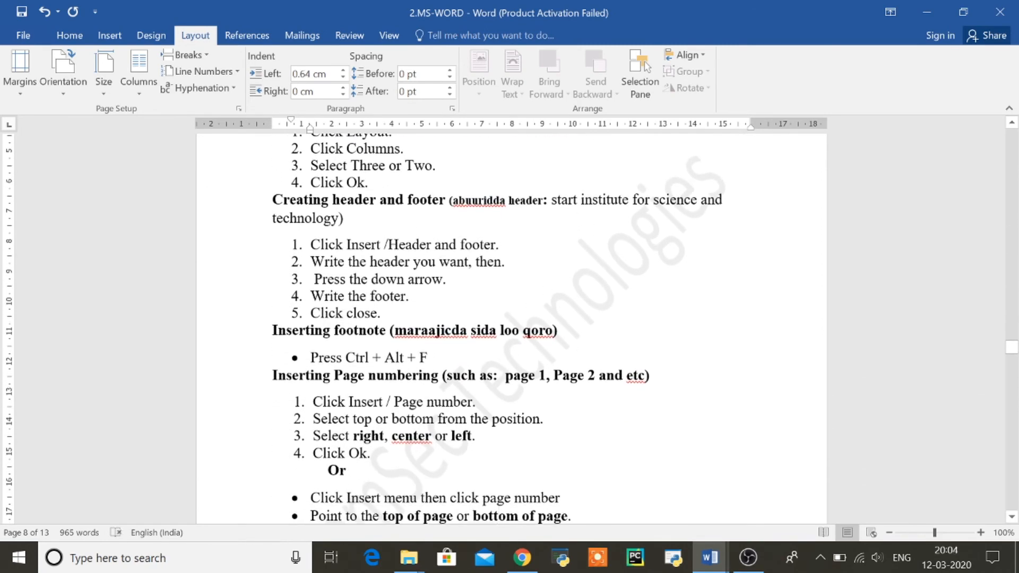
scroll(501, 507, "down", 8)
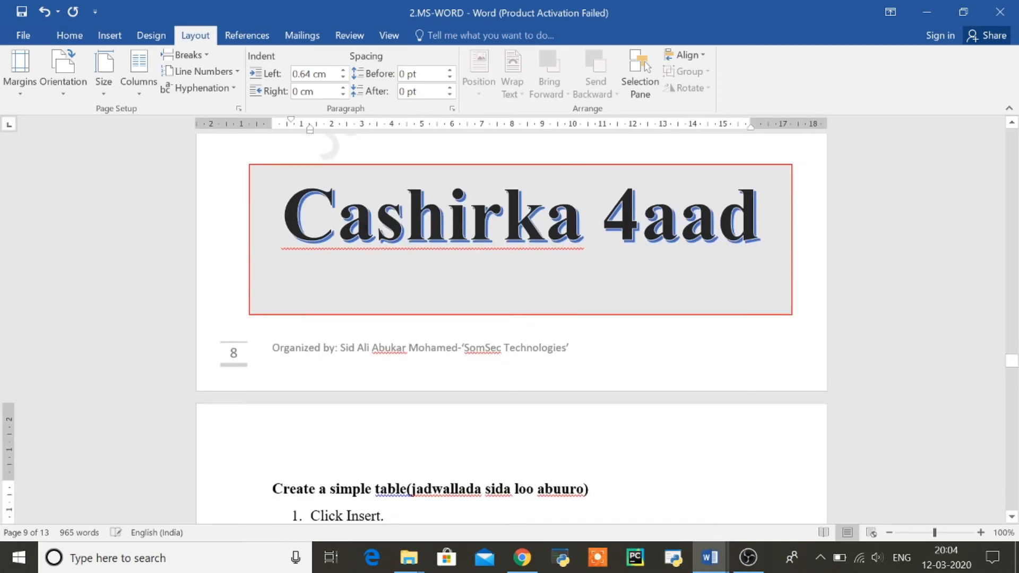
scroll(501, 506, "up", 1)
key("Up")
key("Up")
key("Up")
key("Up")
key("Up")
key("Up")
key("Up")
key("Up")
key("Up")
key("Up")
key("Up")
key("Up")
key("Up")
key("Up")
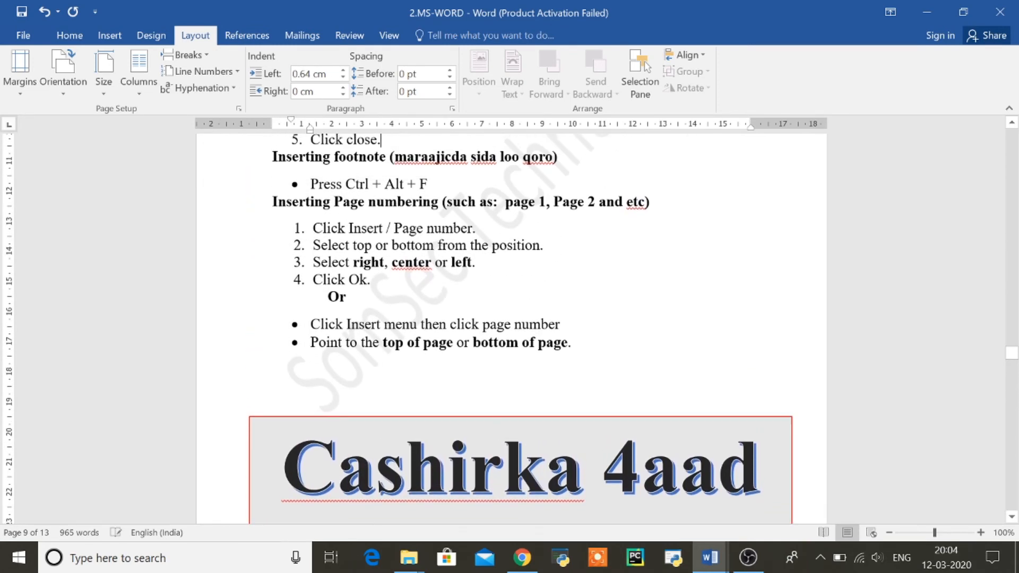
key("Up")
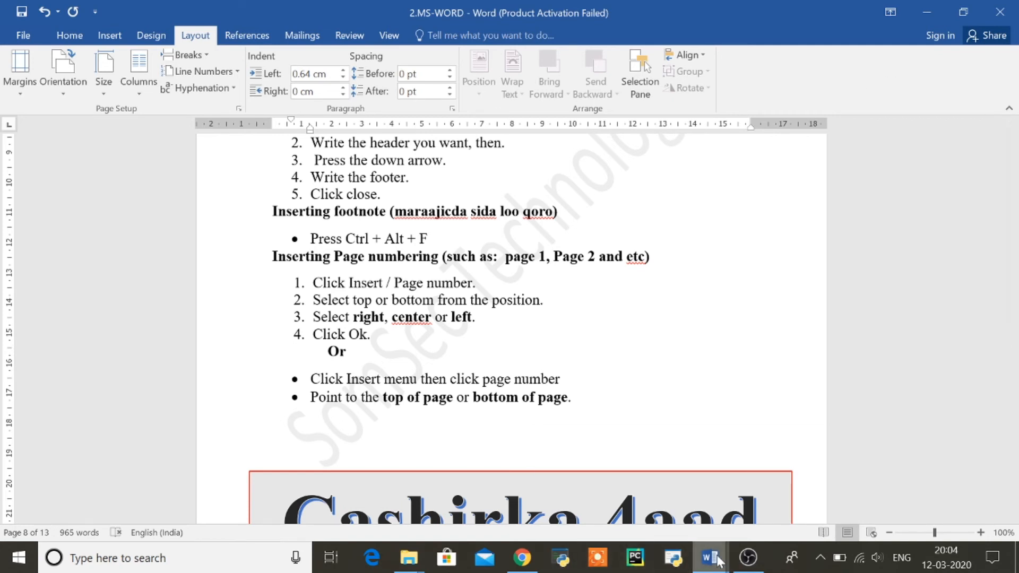
In "xog muhiim ah", insert a footnote on the last page reading "MS-WORD 2026 AUTHOR OSJD;FJ;LDJKF ADITON 020" with "KEJDEFKJFJ" on a second line
mouse_move(710, 557)
left_click(777, 513)
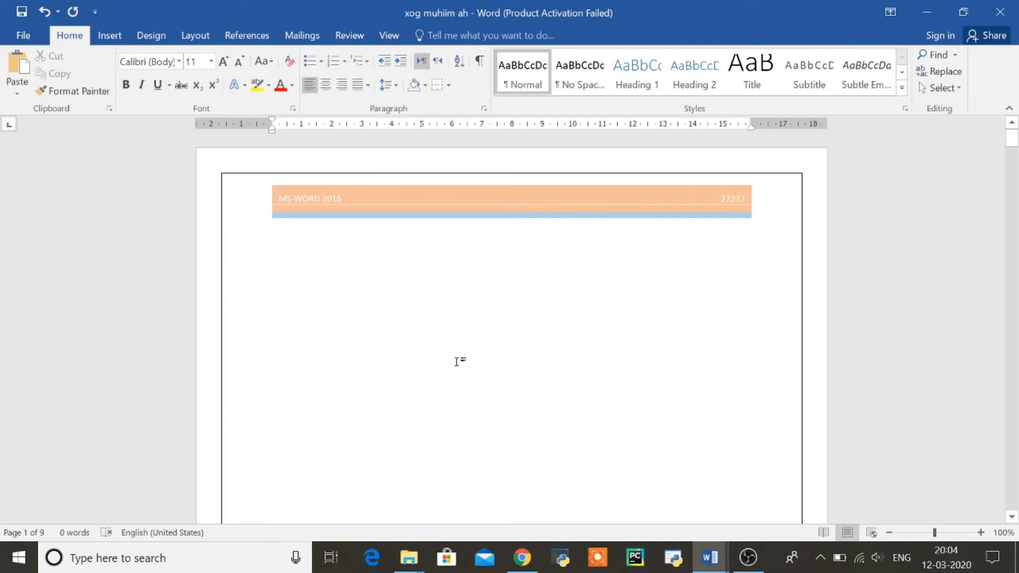
key("ctrl+alt+f")
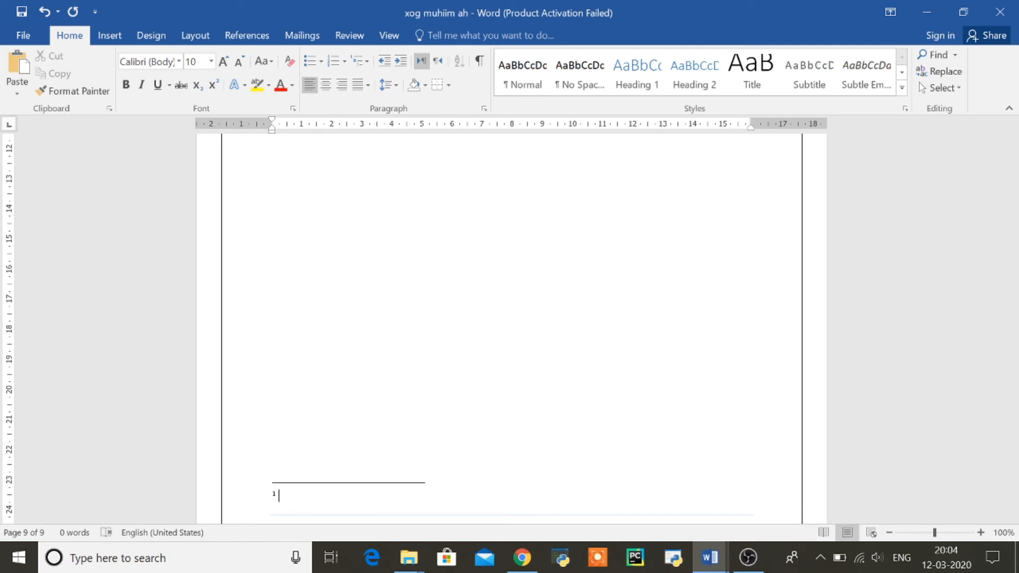
type("MS-WORD ")
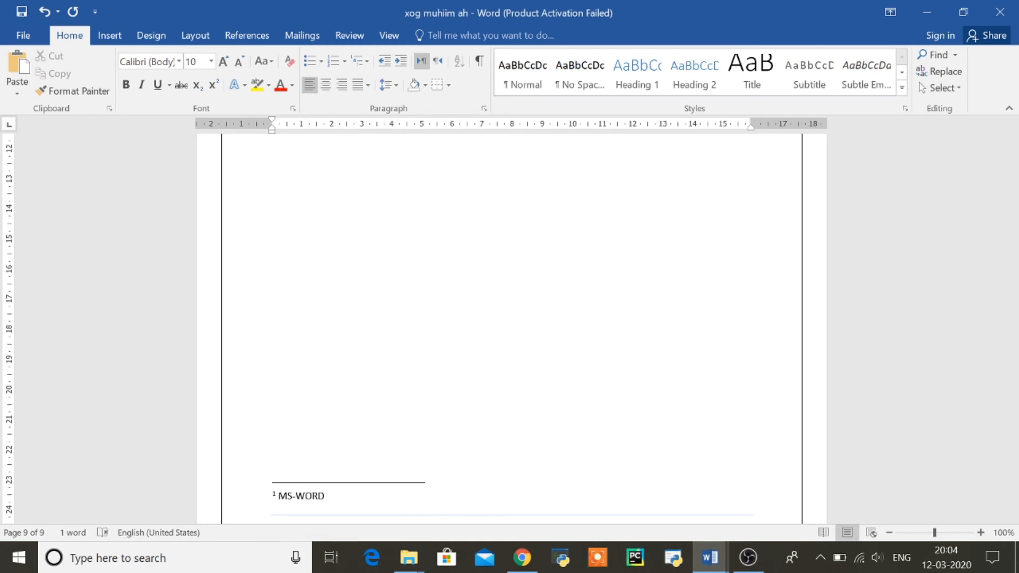
type("2026")
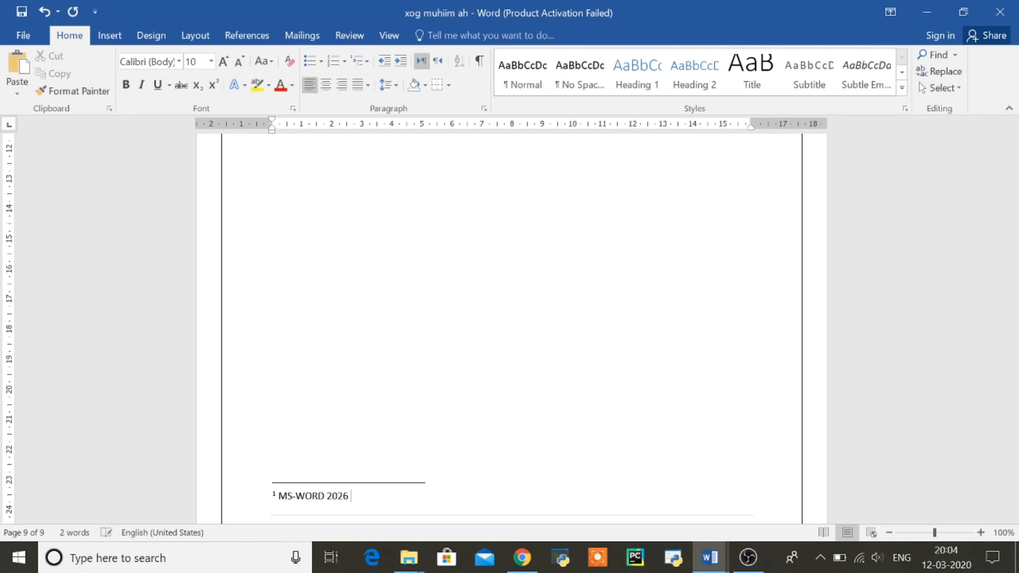
type(" AUTHOR OSJD;FJ;LDJKF ADITON ")
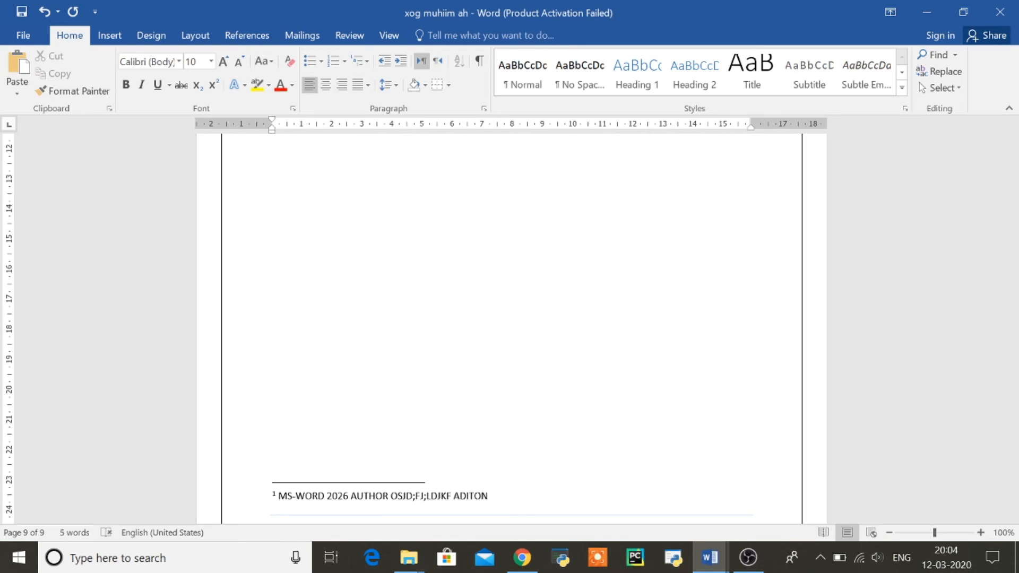
type("020")
key("Return")
type("KEJDEFKJFJ")
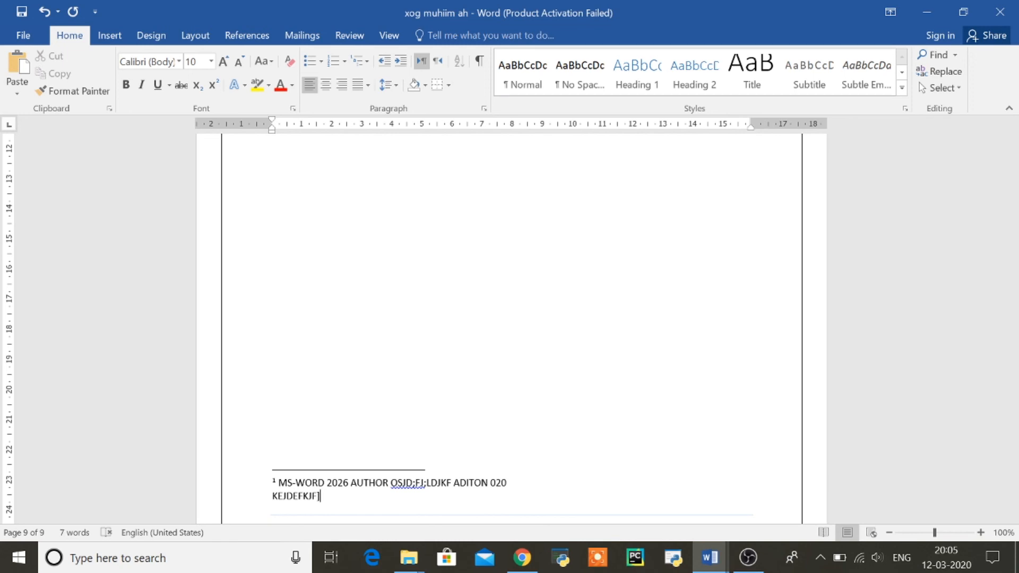
Return to the "2.MS-WORD" notes to consult the page numbering instructions
mouse_move(715, 554)
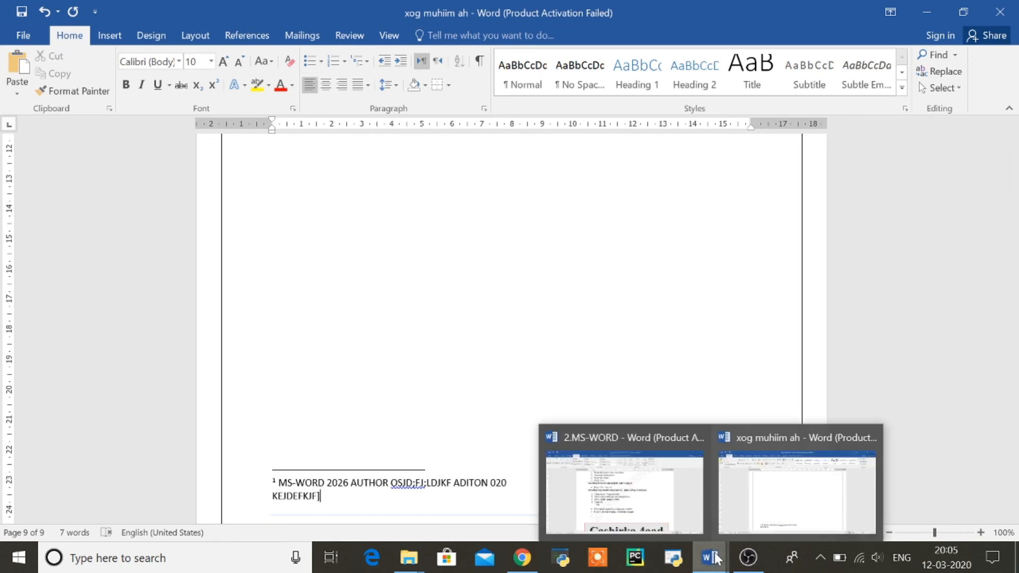
left_click(692, 534)
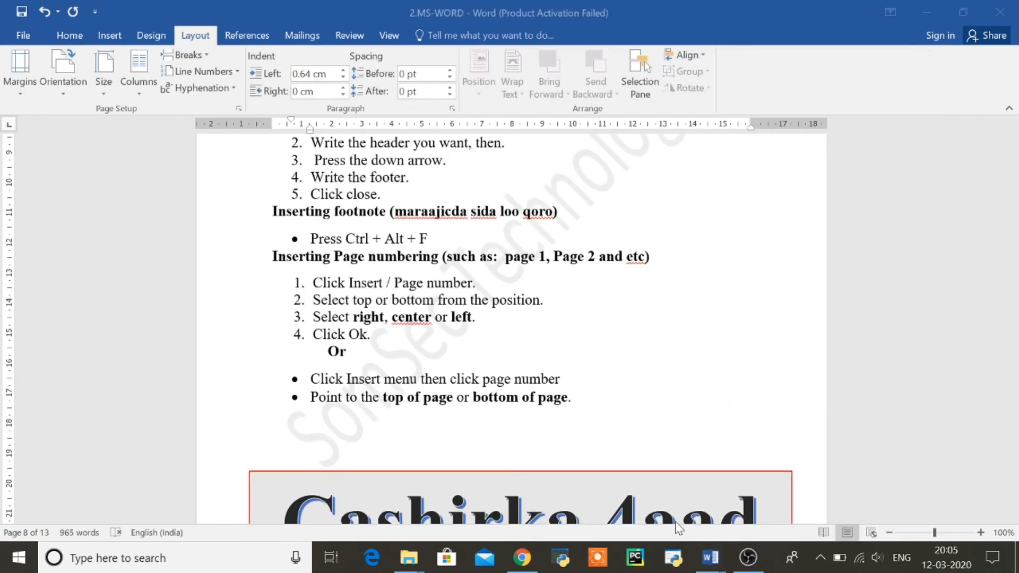